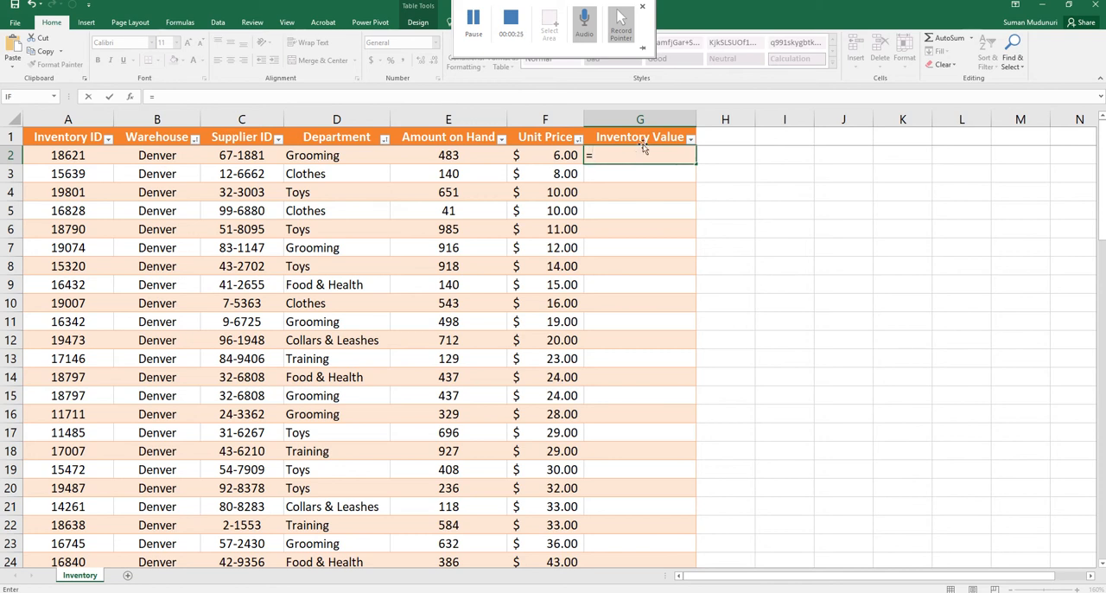
Complete the Inventory Value formula in G2 as =[@[Amount on Hand]]*[@[Unit Price]] so it fills the table column
left_click(446, 156)
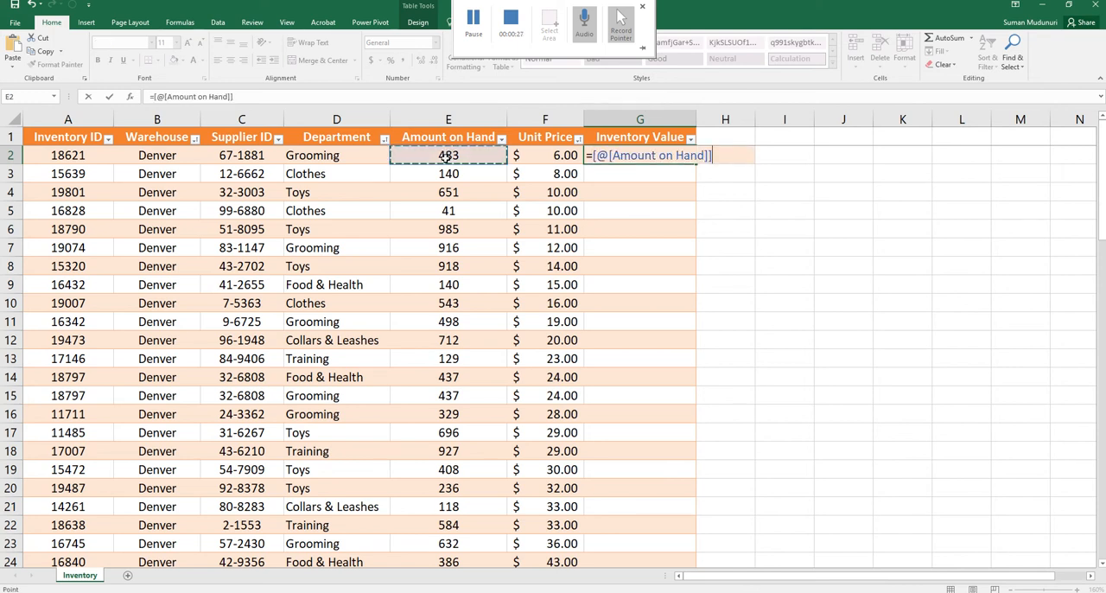
type("*")
left_click(536, 152)
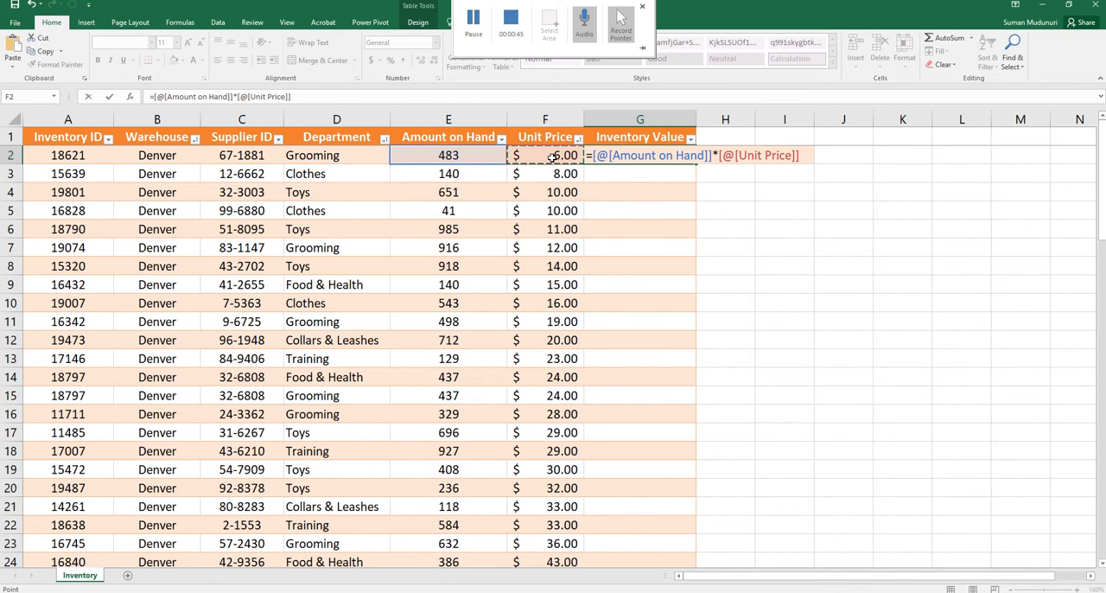
key("Return")
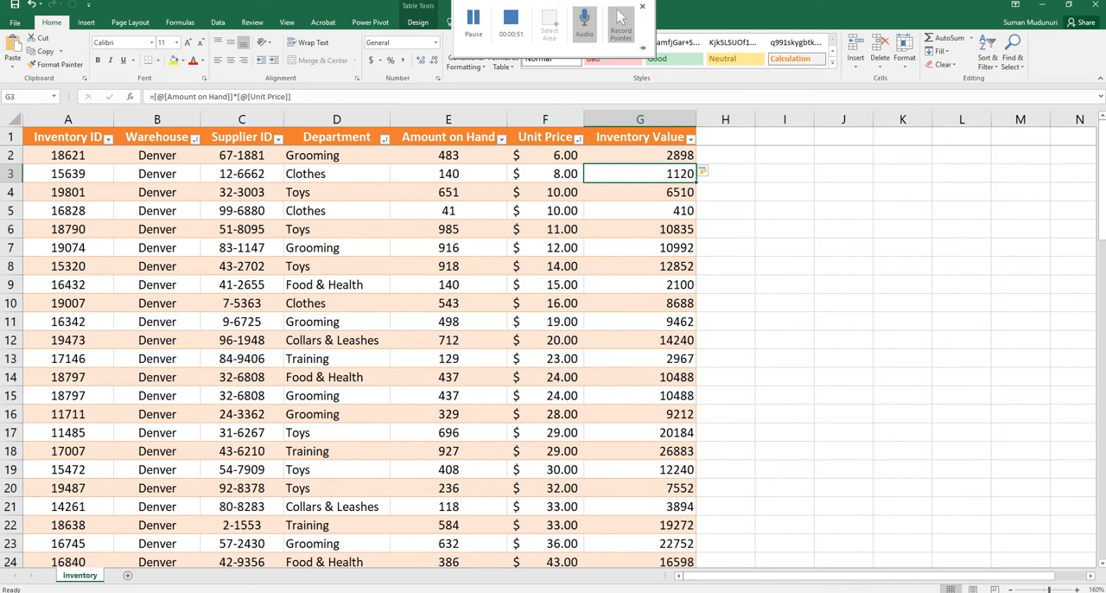
Format the whole Inventory Value column G with the Accounting number format
left_click(613, 114)
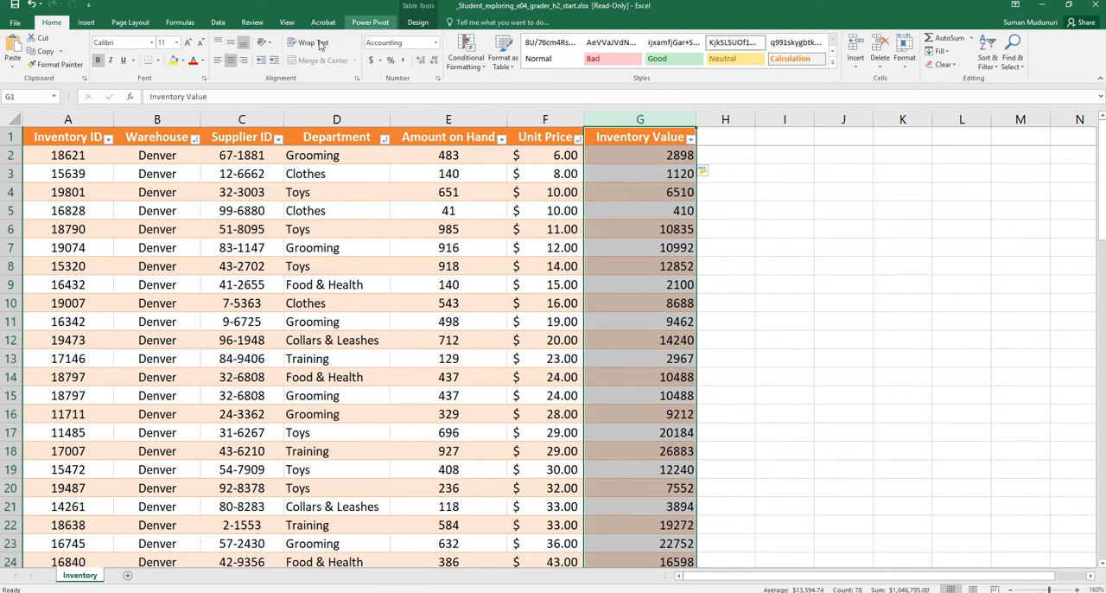
left_click(435, 42)
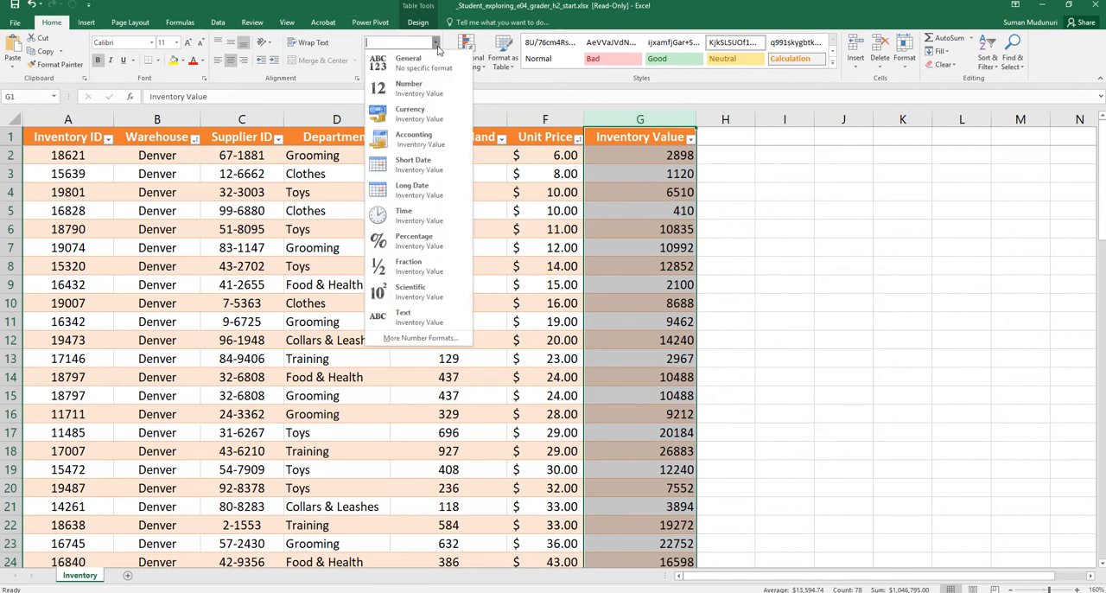
left_click(410, 140)
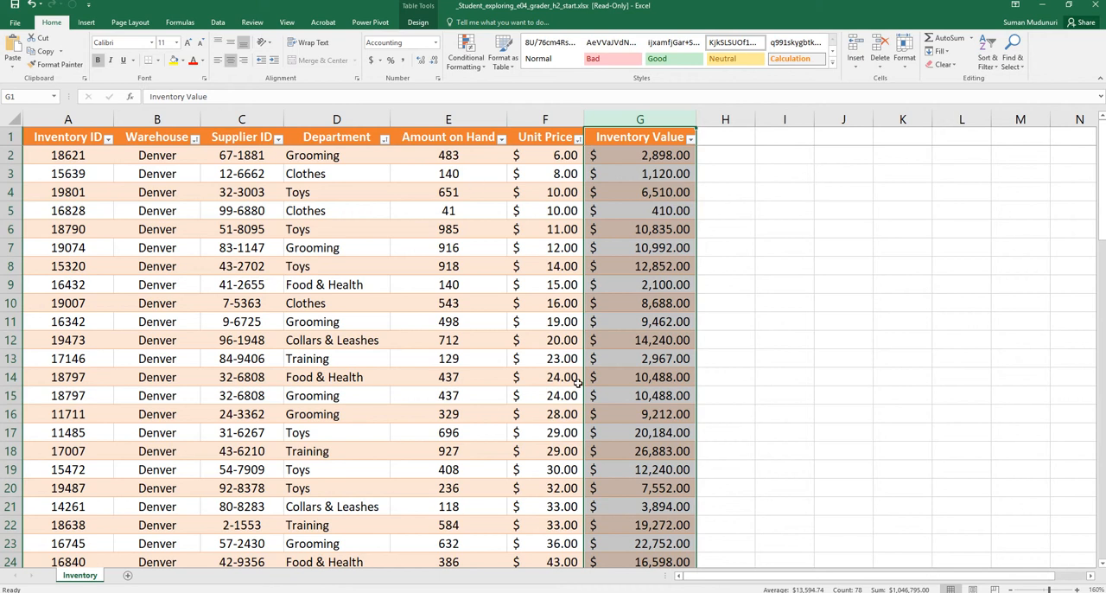
Turn the table's total row off and back on
scroll(353, 411, "down", 20)
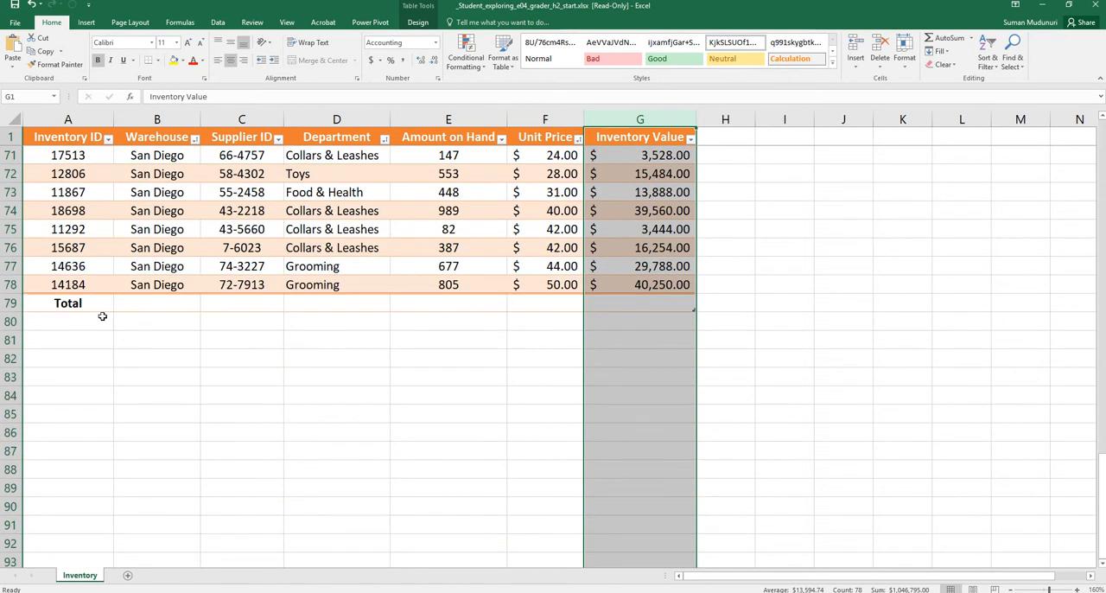
left_click(68, 303)
left_click(417, 22)
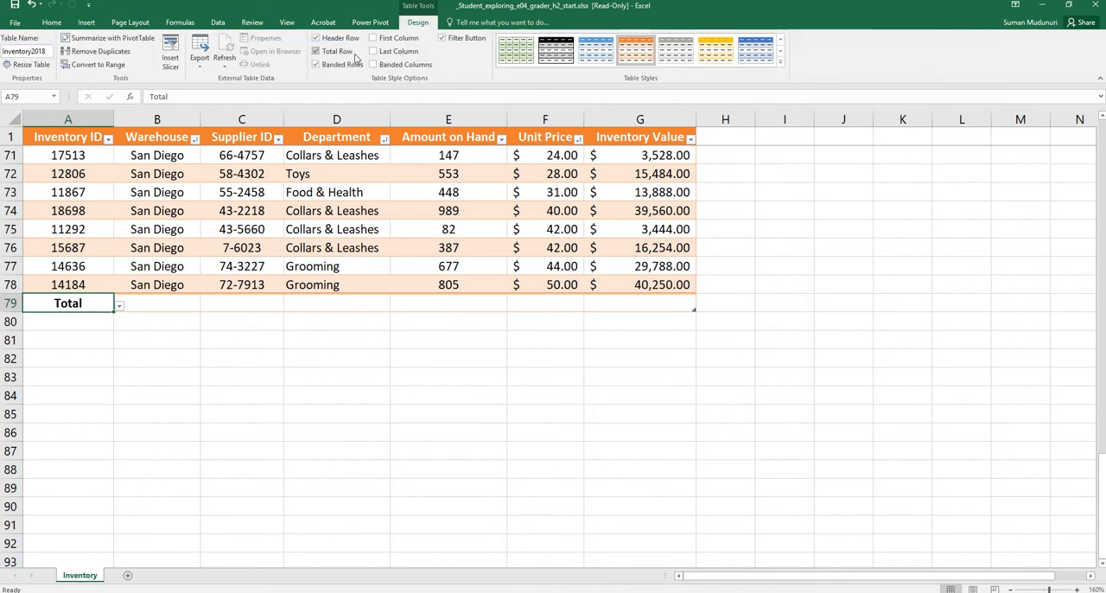
left_click(316, 51)
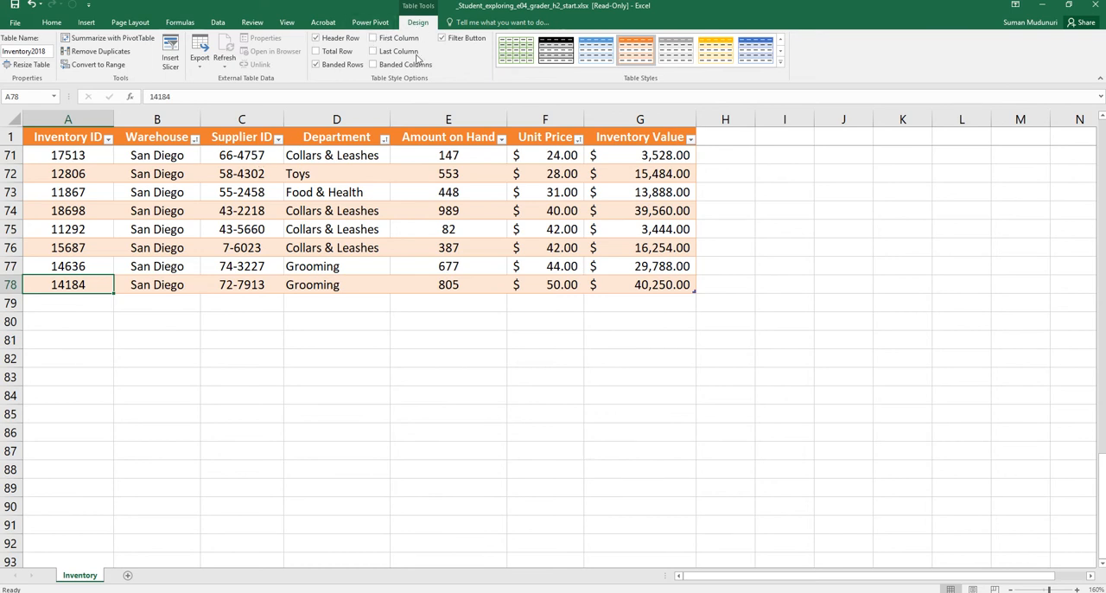
left_click(317, 51)
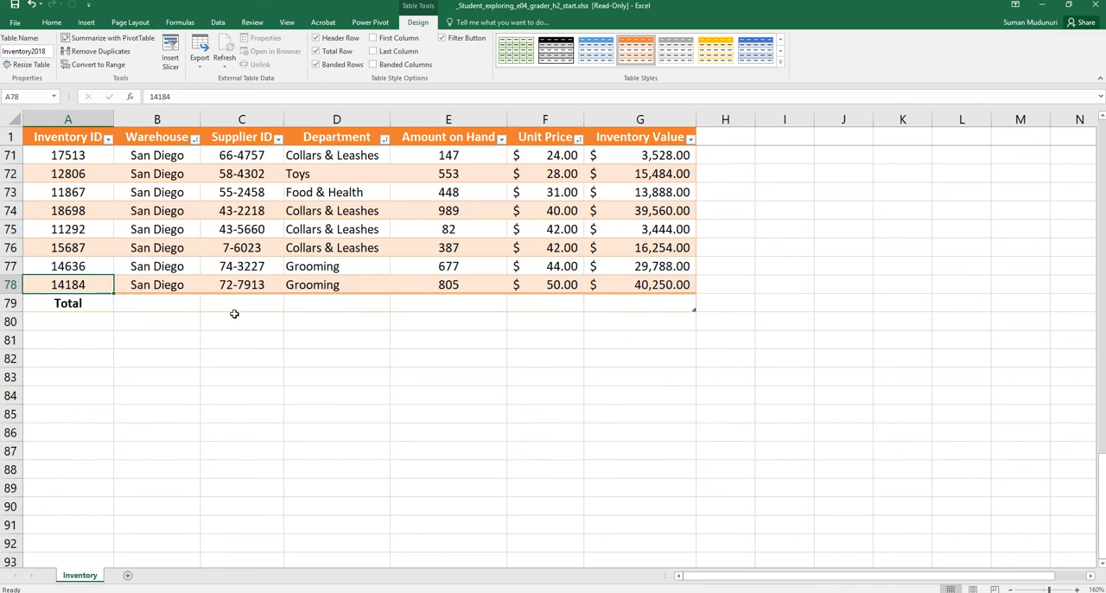
Set the total row of the Inventory Value column to Sum in G79
left_click(156, 302)
left_click(238, 298)
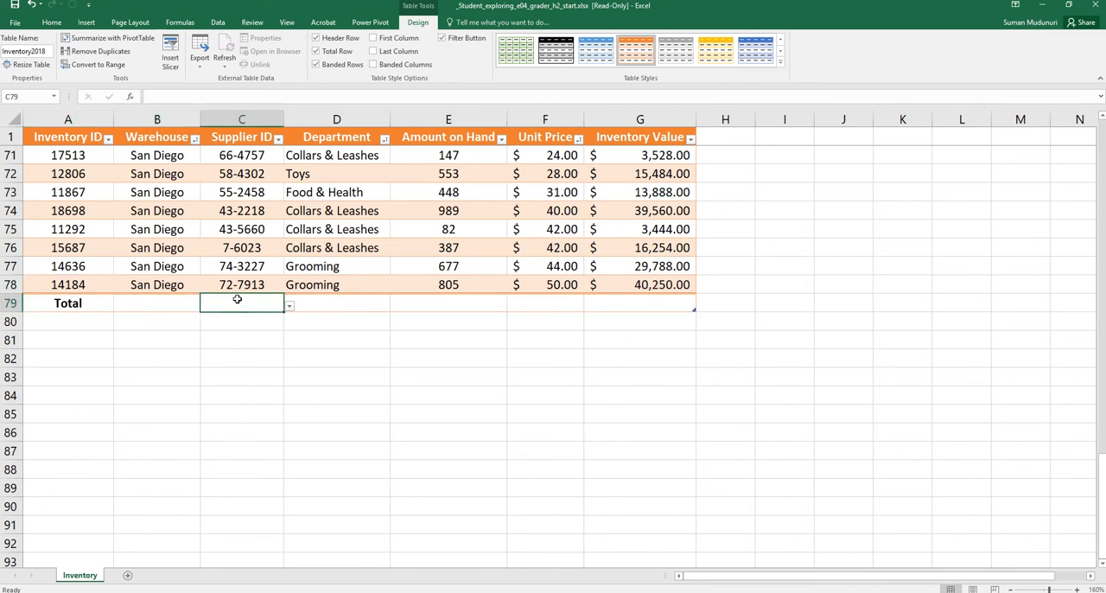
left_click(304, 301)
left_click(447, 302)
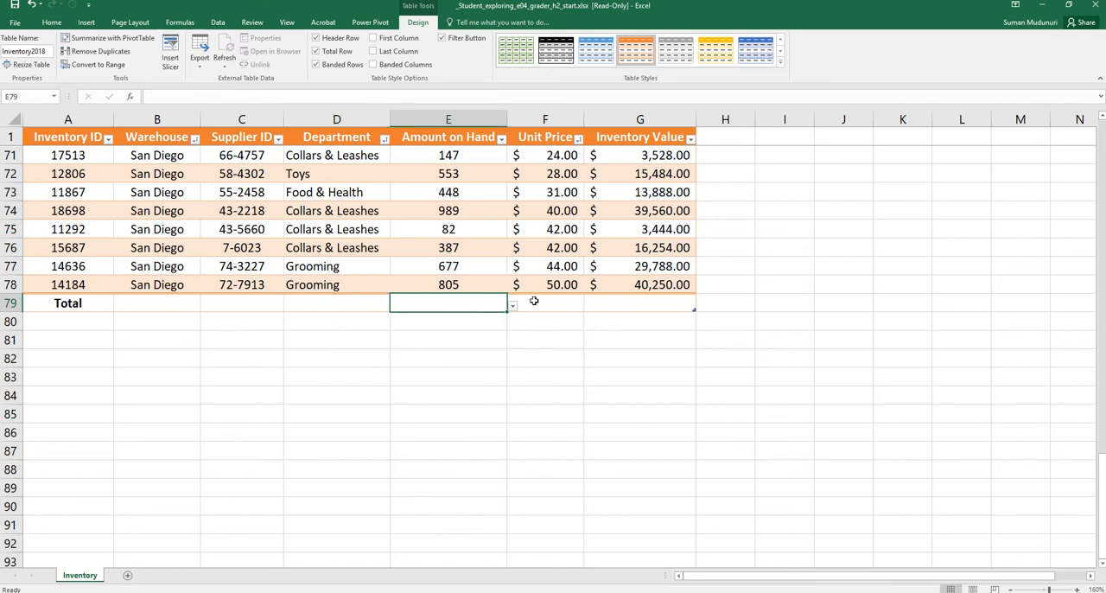
left_click(532, 301)
left_click(610, 300)
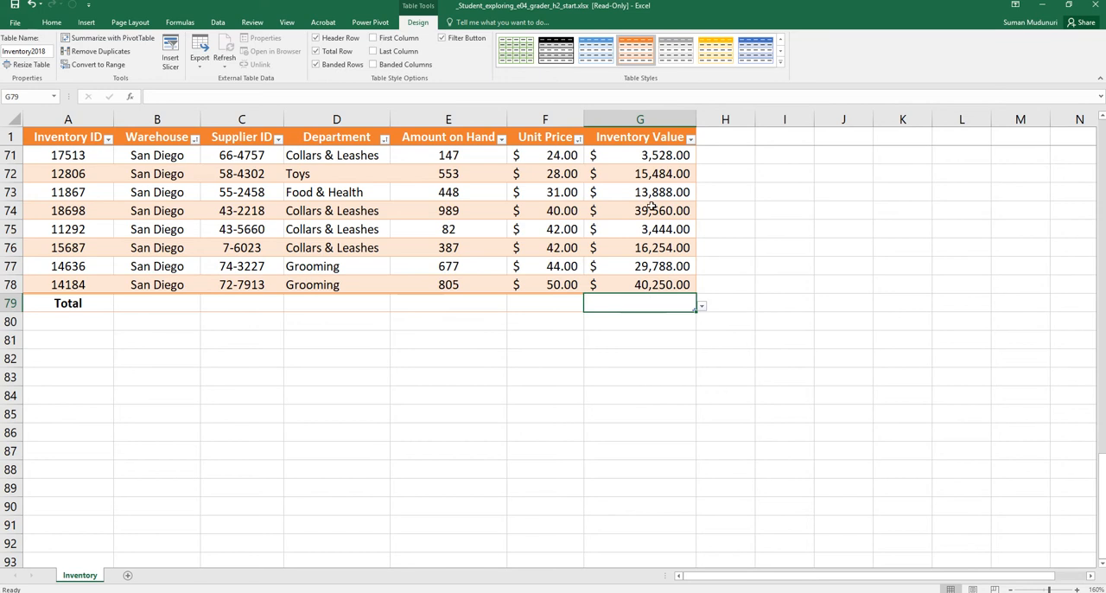
left_click(702, 306)
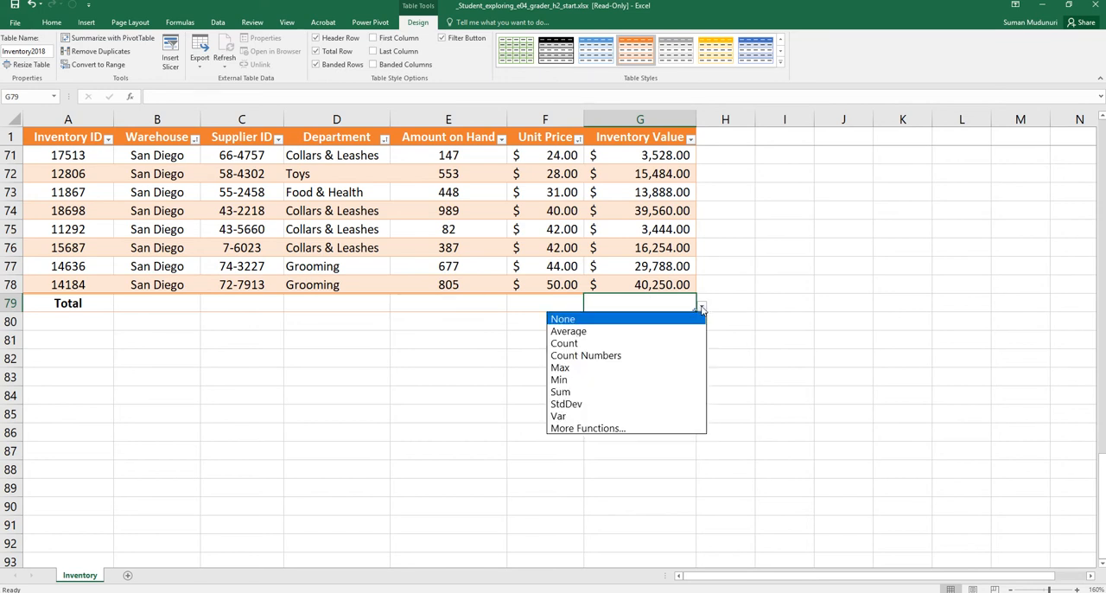
left_click(609, 391)
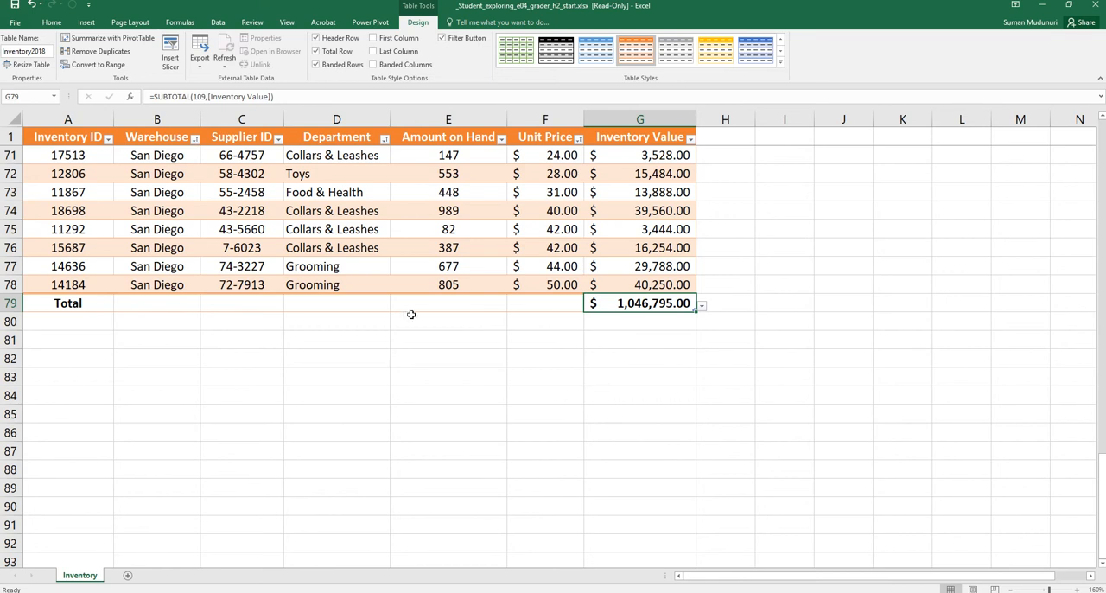
Set the total row of the Amount on Hand column to Average in E79
left_click(414, 306)
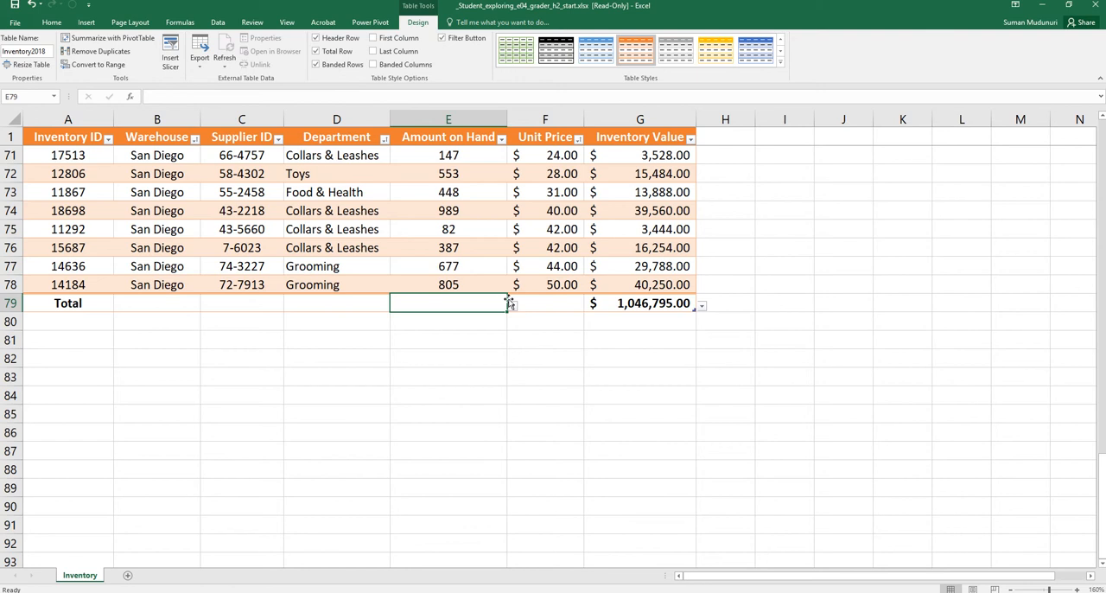
left_click(511, 307)
left_click(496, 333)
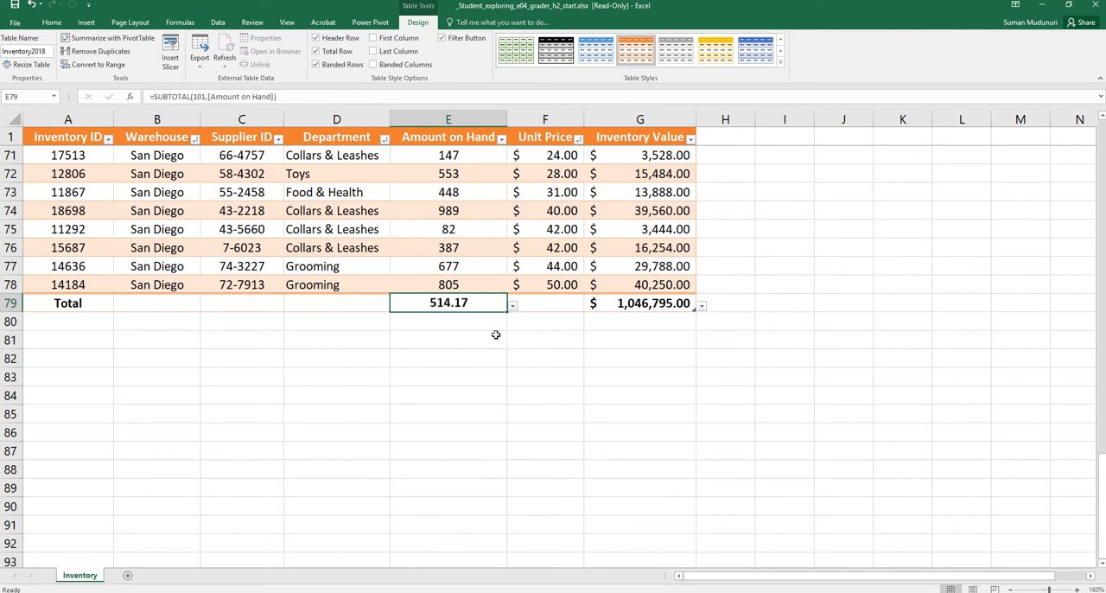
Show the Amount on Hand average in E79 with more decimal places and reduce it back to two
left_click(51, 23)
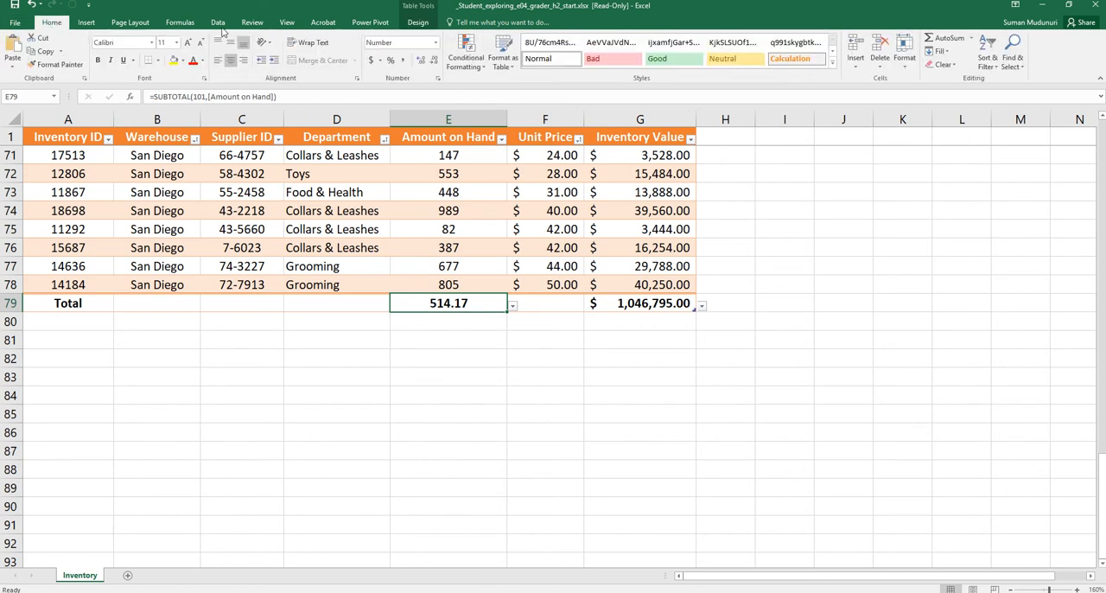
left_click(434, 61)
left_click(421, 62)
left_click(420, 61)
left_click(421, 61)
left_click(421, 61)
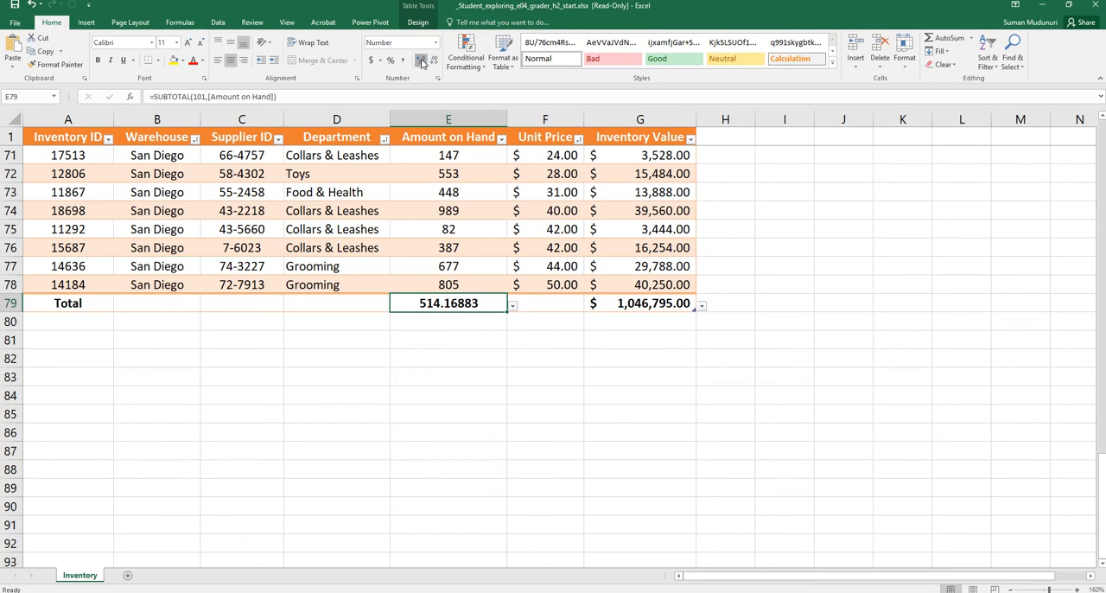
left_click(420, 62)
left_click(421, 61)
left_click(421, 61)
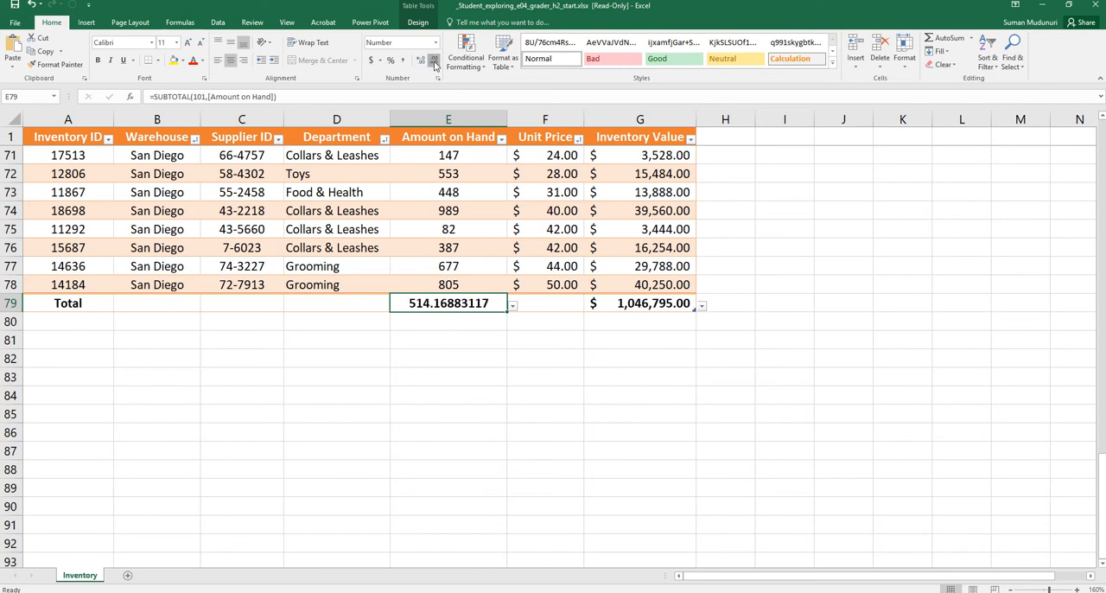
left_click(435, 63)
left_click(435, 63)
left_click(435, 63)
left_click(435, 63)
left_click(435, 63)
left_click(435, 63)
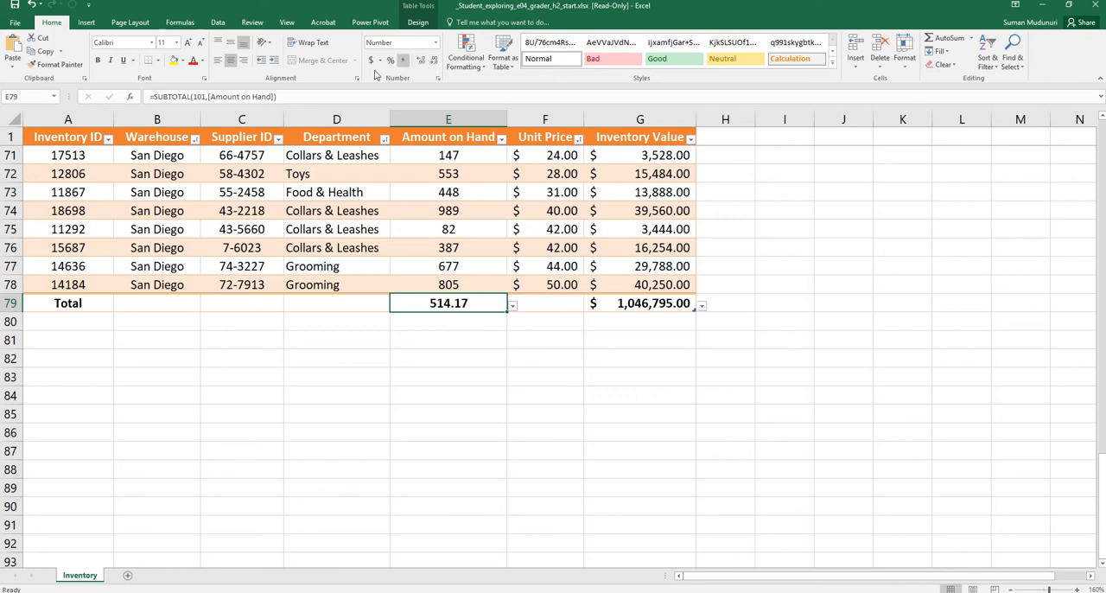
Filter the Department column to show only Food & Health
scroll(240, 402, "down", 1)
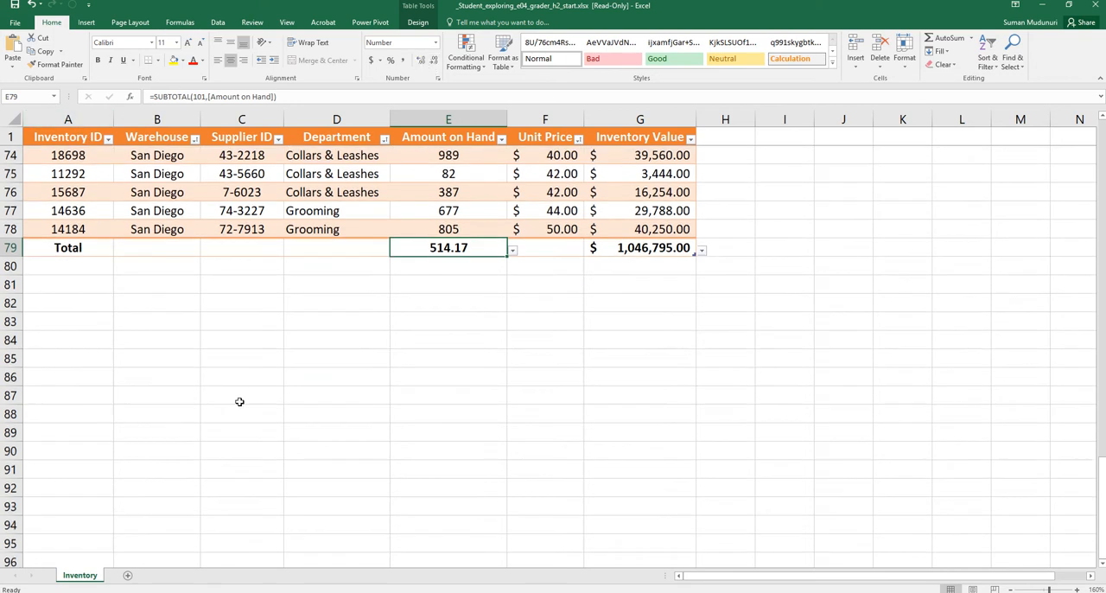
scroll(734, 454, "up", 2)
scroll(693, 407, "down", 4, "ctrl")
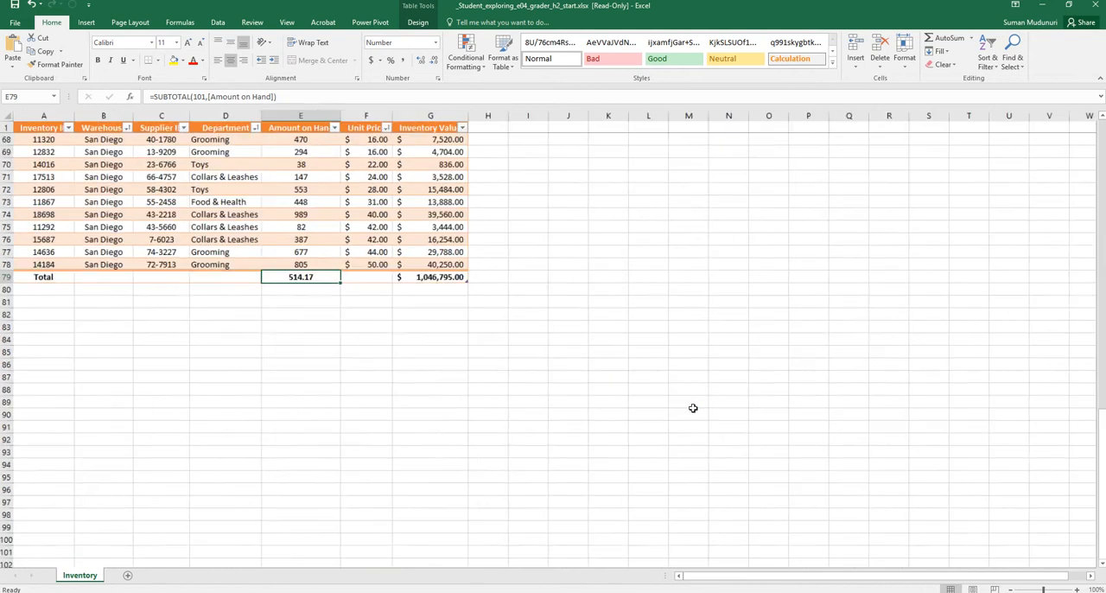
scroll(682, 394, "up", 18)
scroll(679, 392, "up", 3)
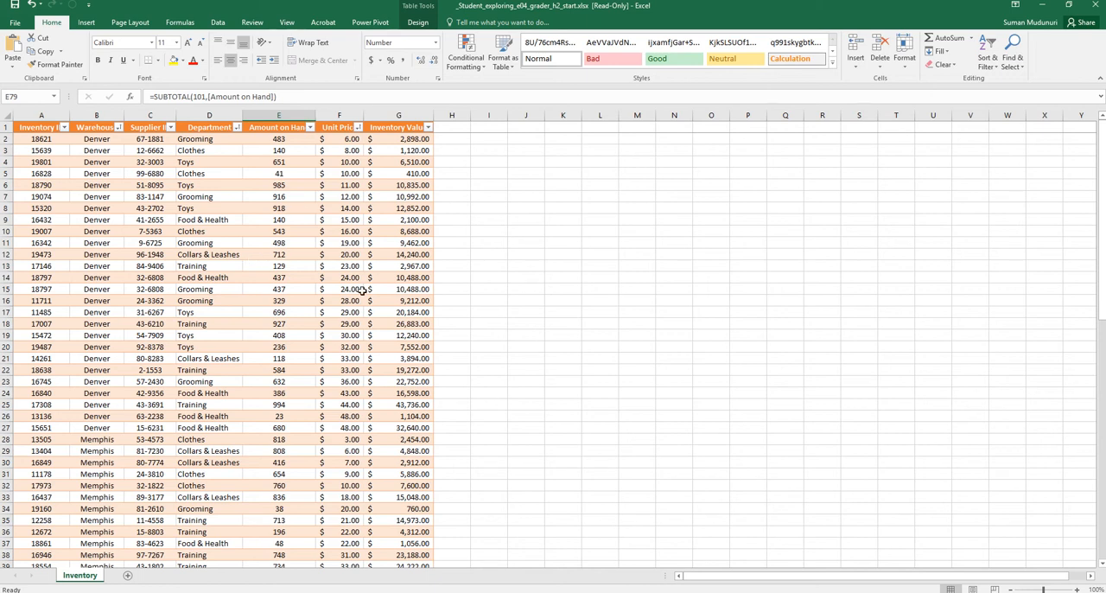
scroll(352, 290, "down", 2)
scroll(355, 286, "down", 2)
scroll(361, 273, "up", 4)
left_click(238, 127)
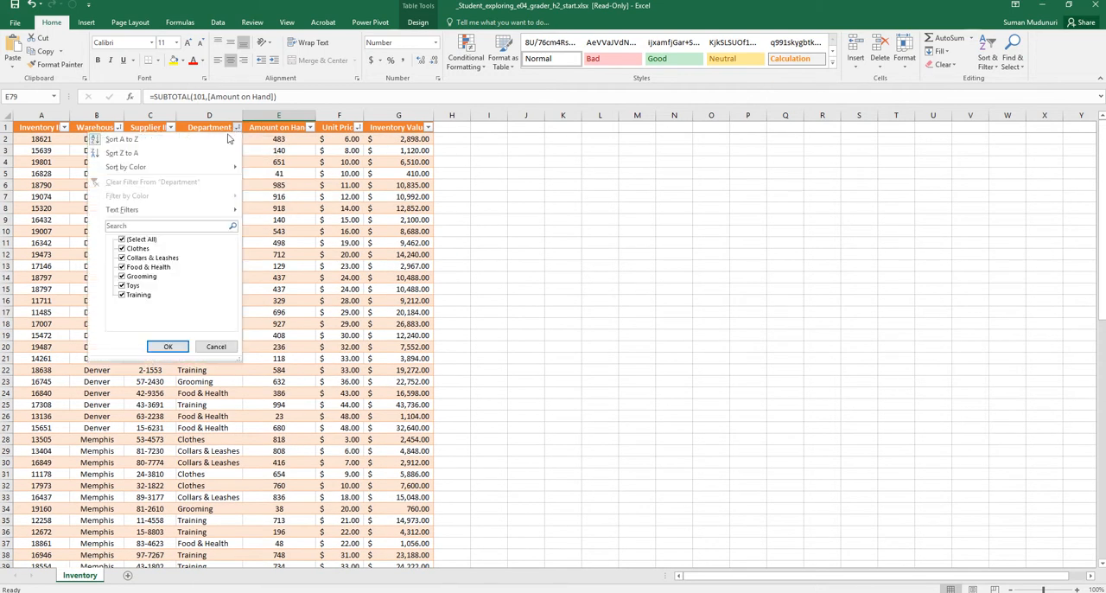
left_click(122, 240)
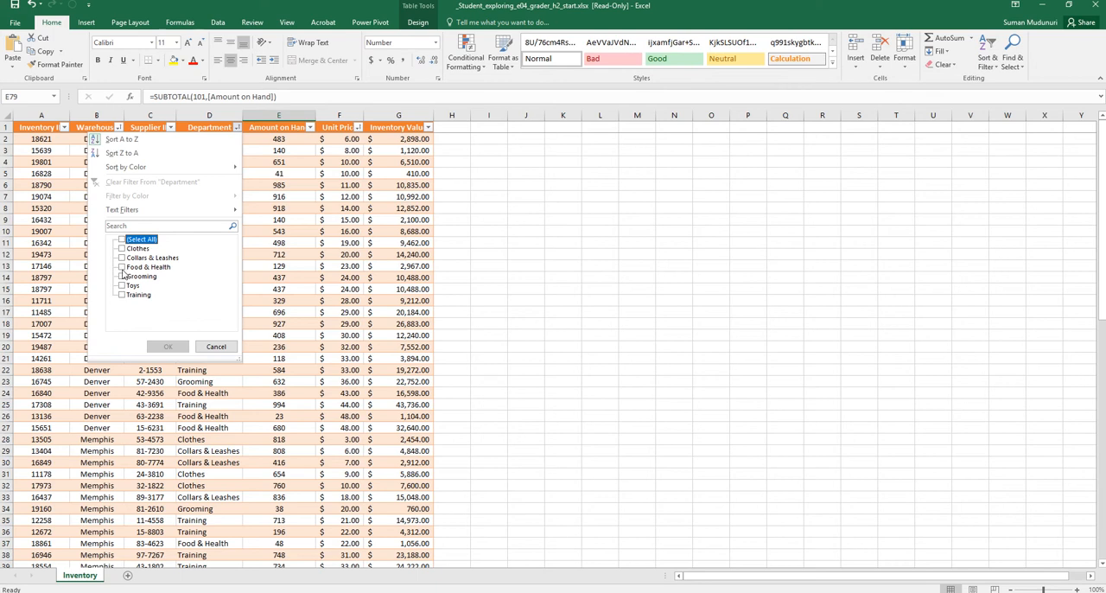
left_click(122, 267)
left_click(168, 347)
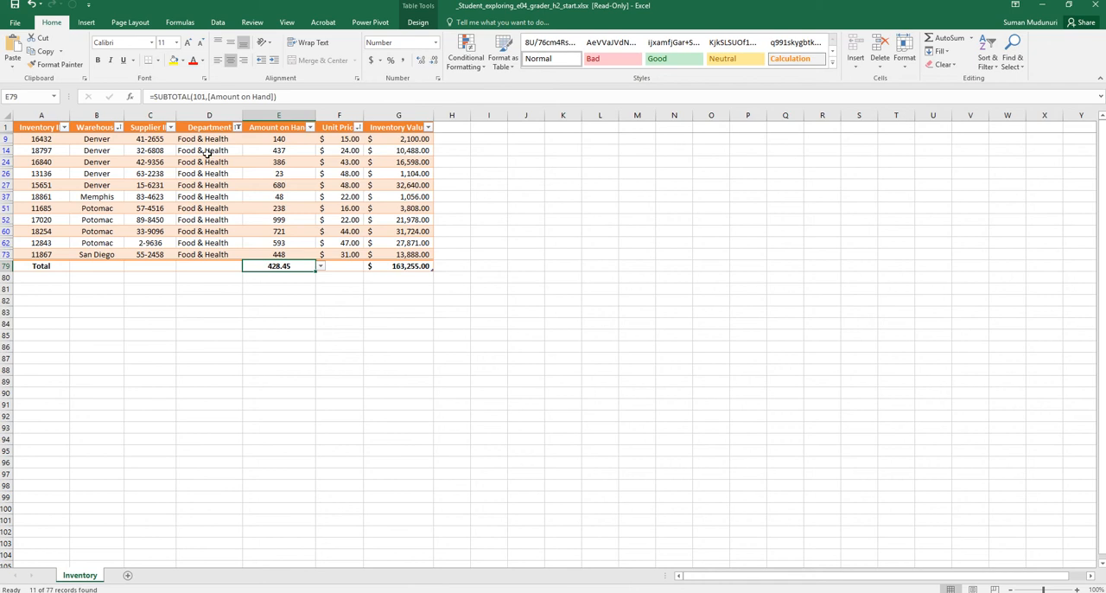
Check the filtered Food & Health department entries and their values in the Inventory Value column
left_click_drag(204, 139, 201, 256)
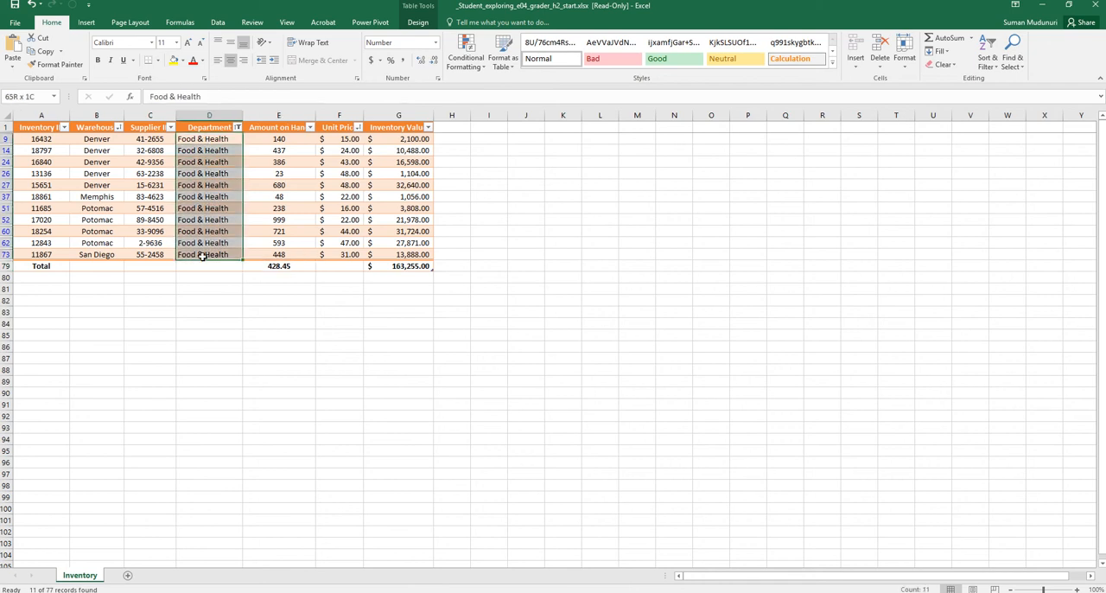
left_click_drag(416, 139, 417, 178)
left_click(410, 185)
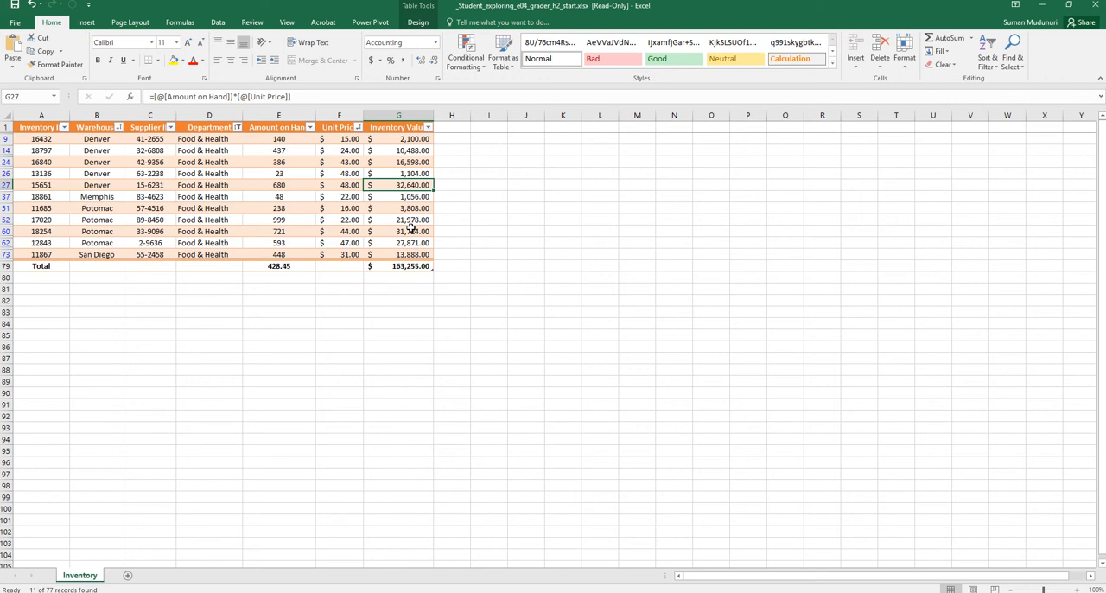
left_click(412, 230, "ctrl")
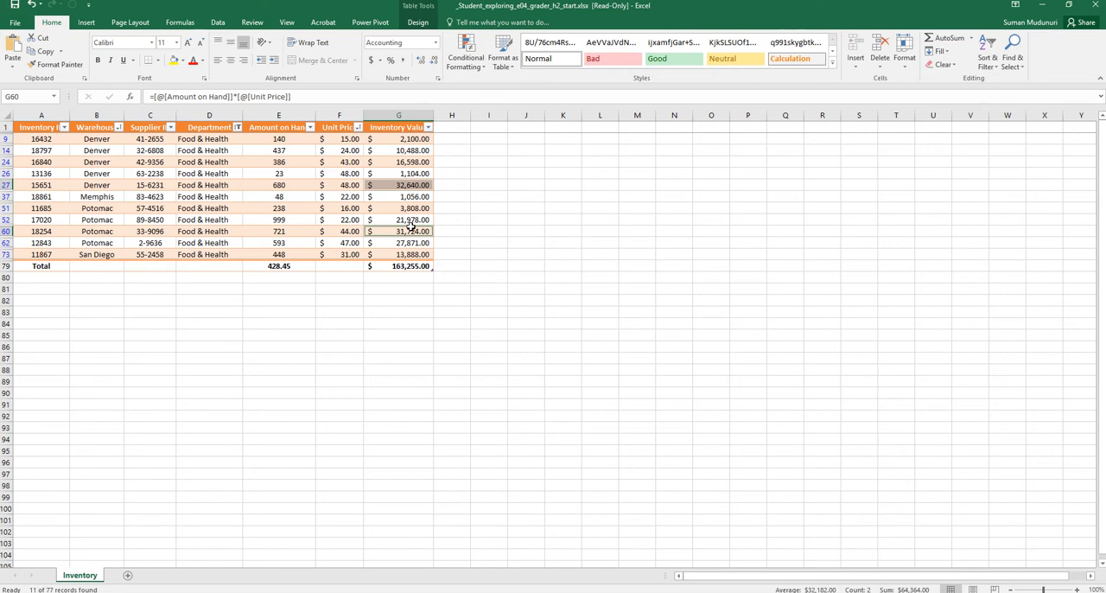
Show all departments again in the Department filter and deselect the table cells
left_click(236, 127)
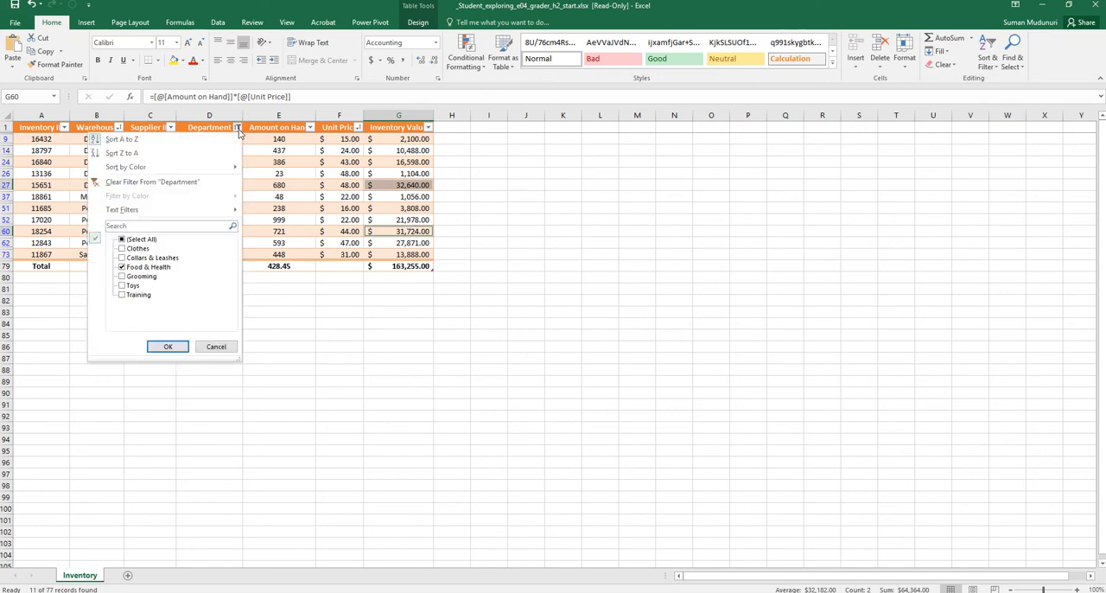
left_click(123, 238)
left_click(167, 346)
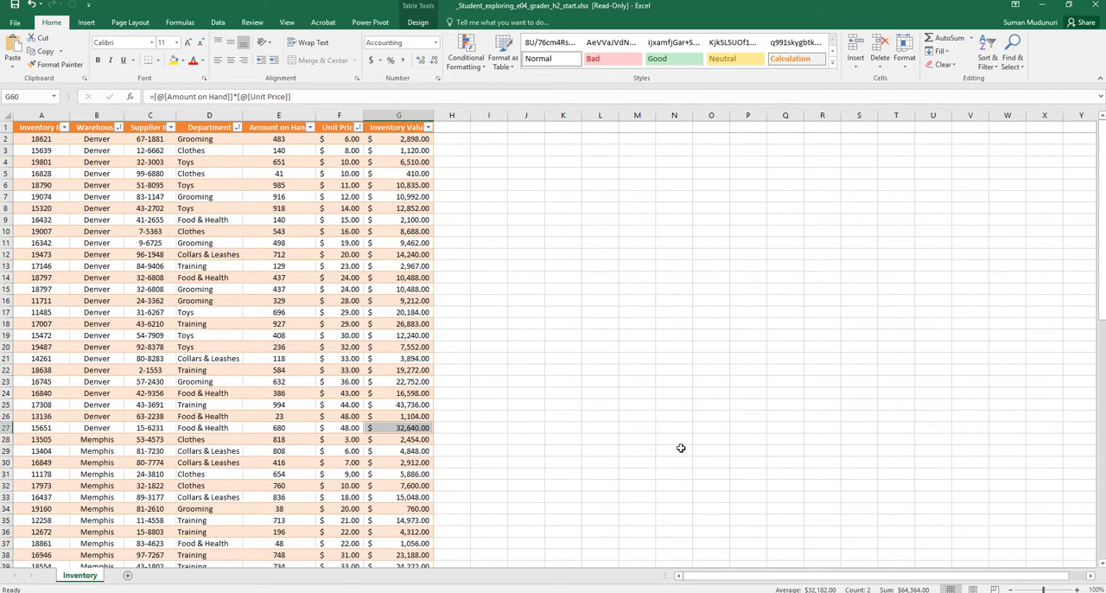
left_click(477, 441)
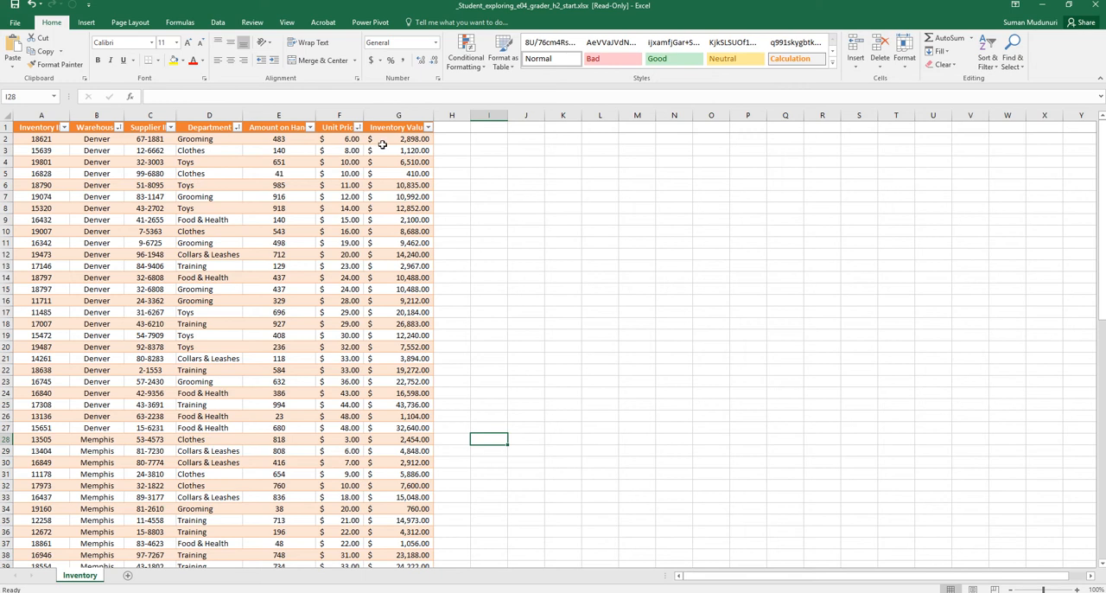
Start a new formula-based conditional formatting rule for the Inventory Value cells G2:G78
left_click_drag(385, 141, 402, 530)
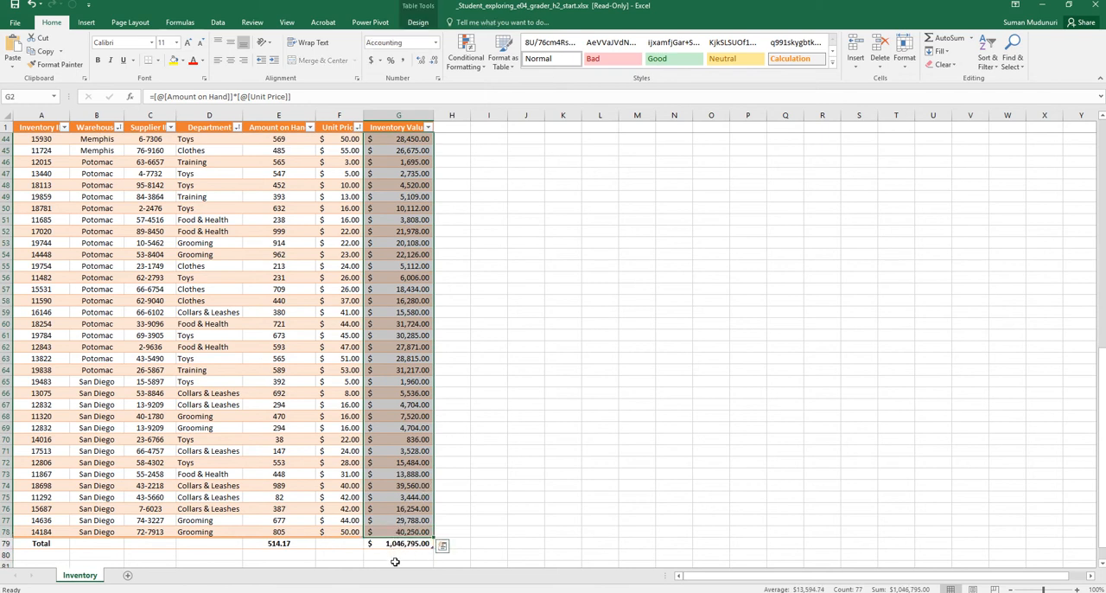
scroll(474, 349, "up", 14)
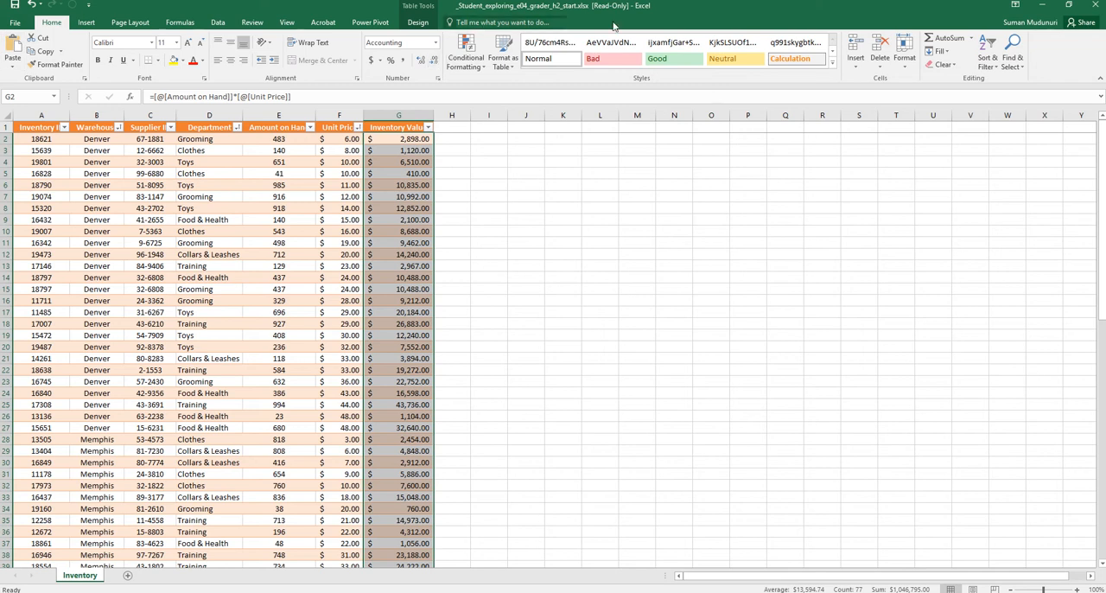
left_click(481, 67)
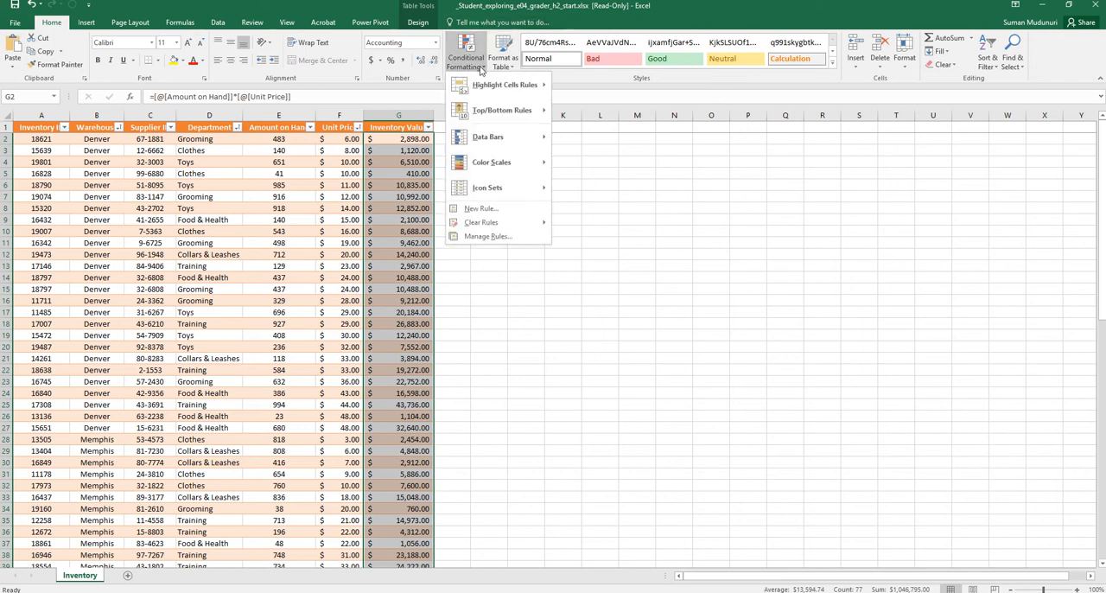
left_click(490, 212)
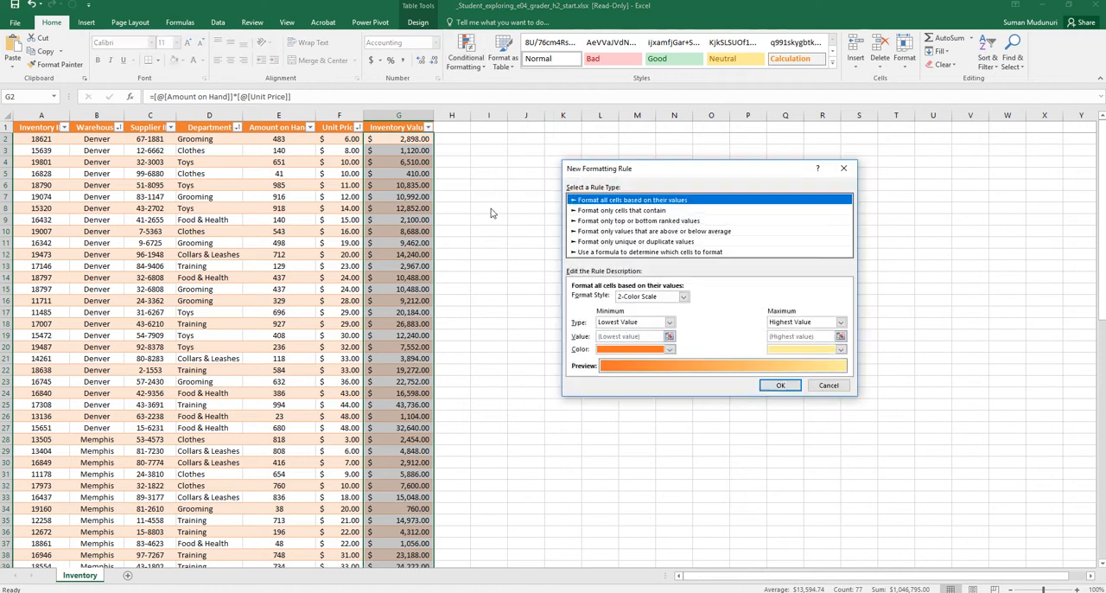
left_click_drag(671, 165, 557, 126)
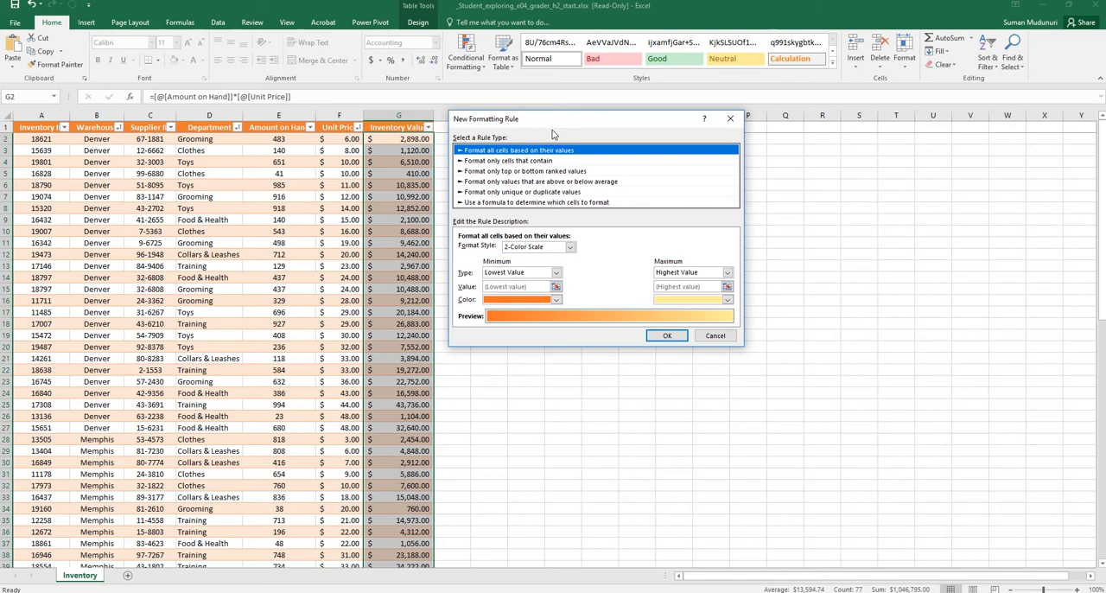
left_click(564, 204)
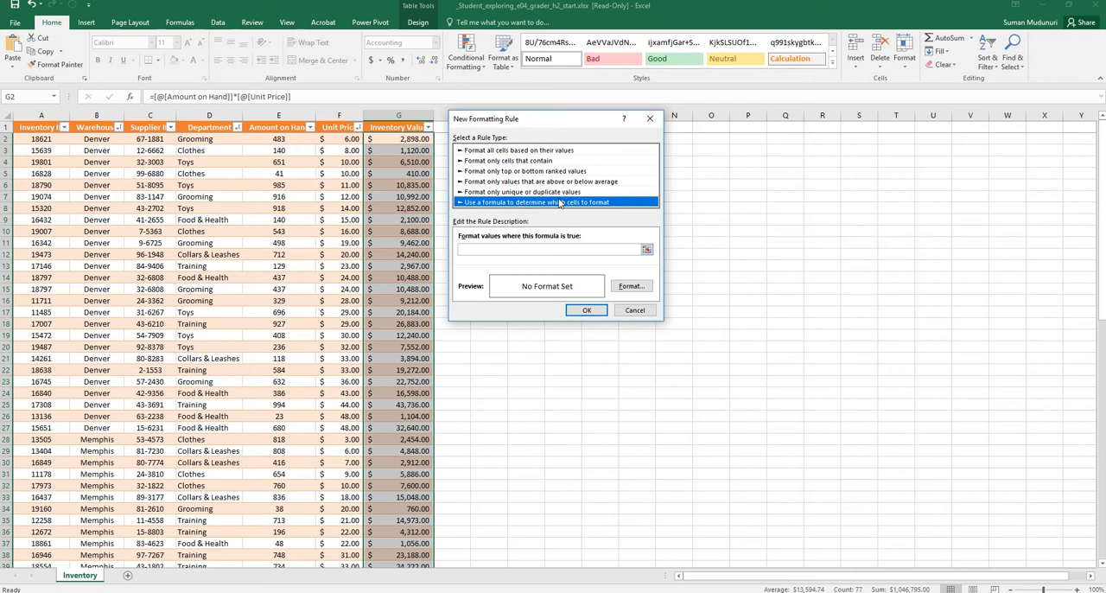
left_click(552, 152)
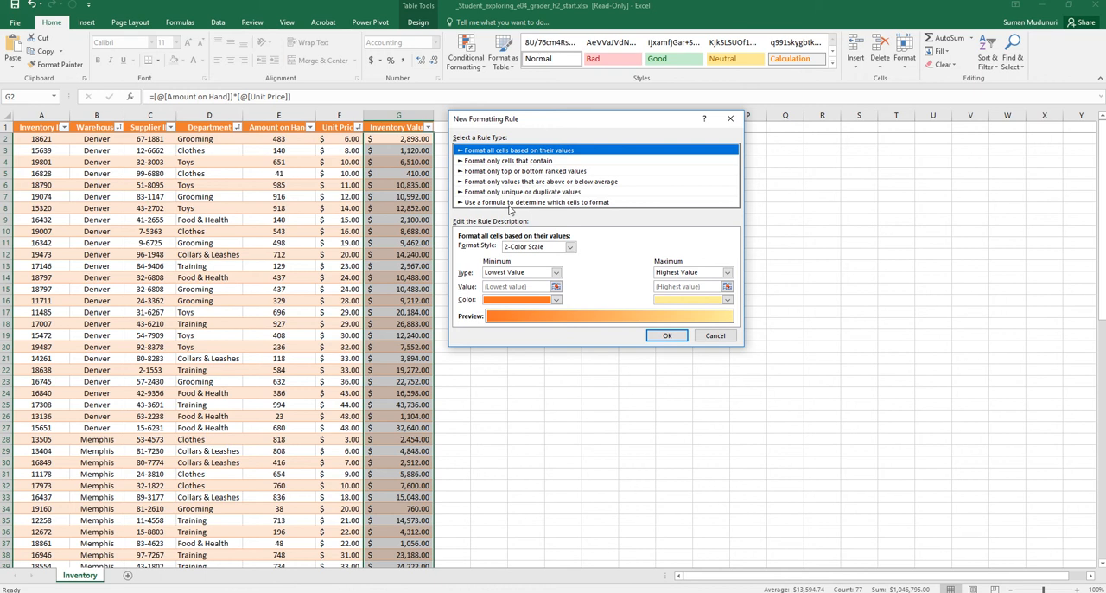
left_click(602, 204)
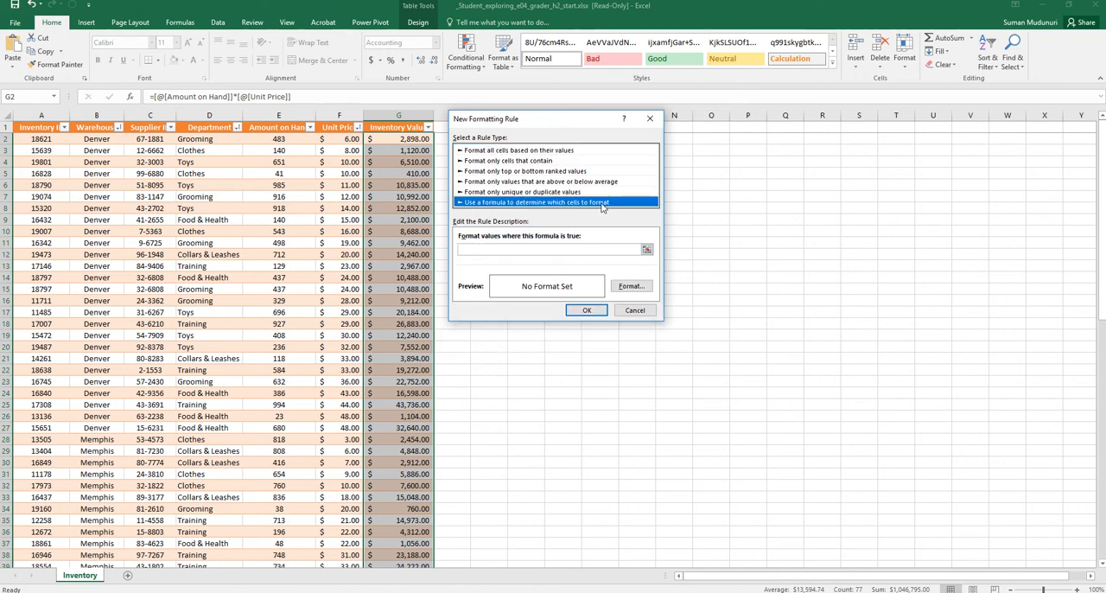
left_click(583, 251)
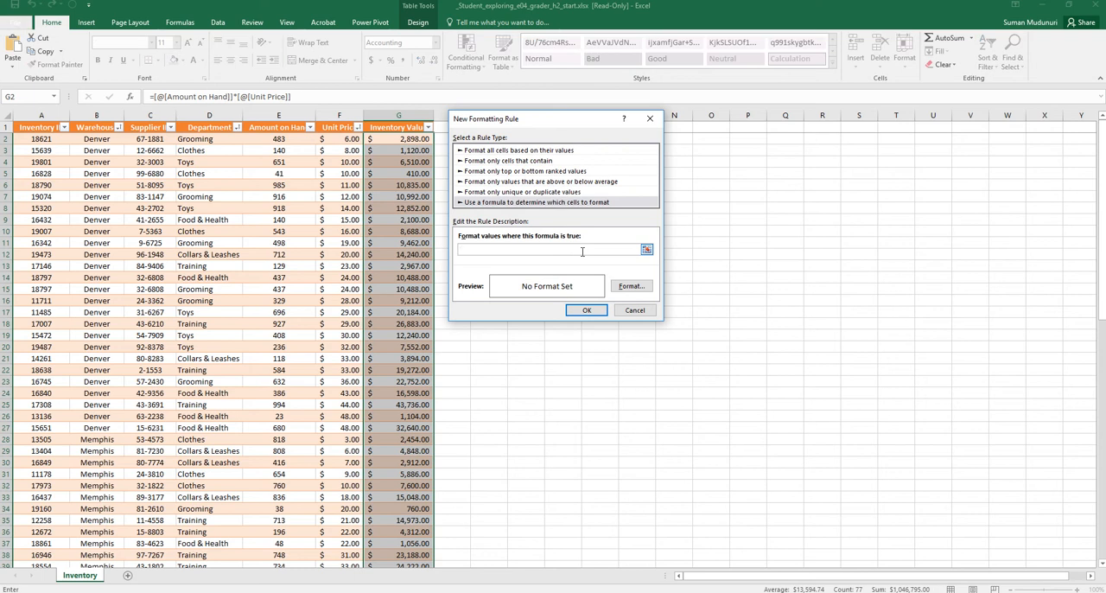
type("=AND")
Enter =AND(D2="Food & Health",G>30000) as the condition of the new formatting rule
type("D")
type("=")
type("\"")
key("BackSpace")
type("\"Food & Health\",")
type("G>30000)")
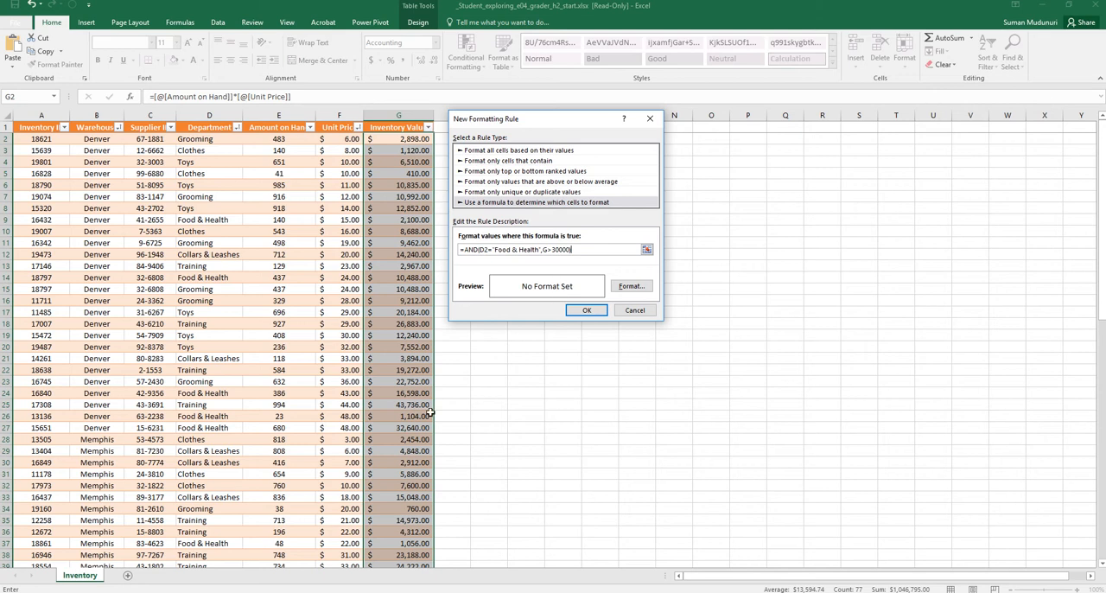
Give the rule a red background fill and apply it to the Inventory Value cells
left_click(629, 286)
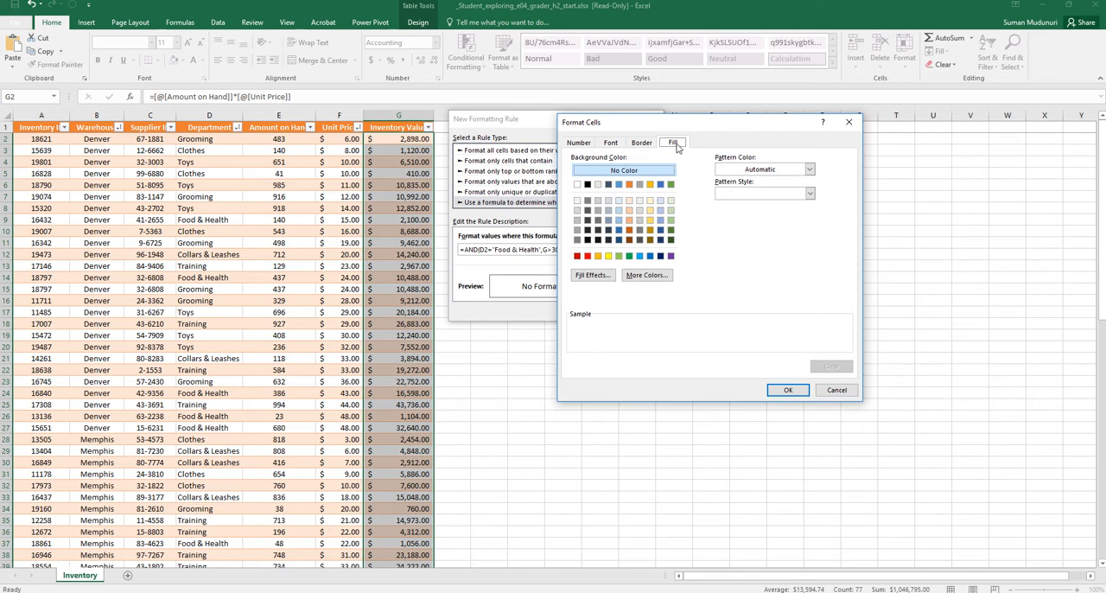
left_click(612, 144)
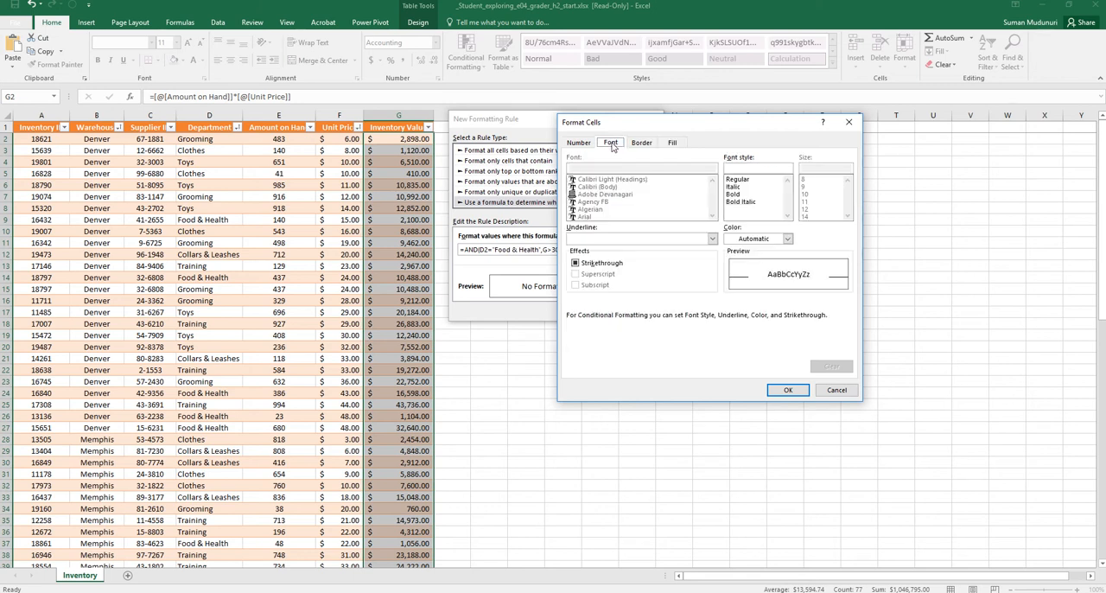
left_click(674, 143)
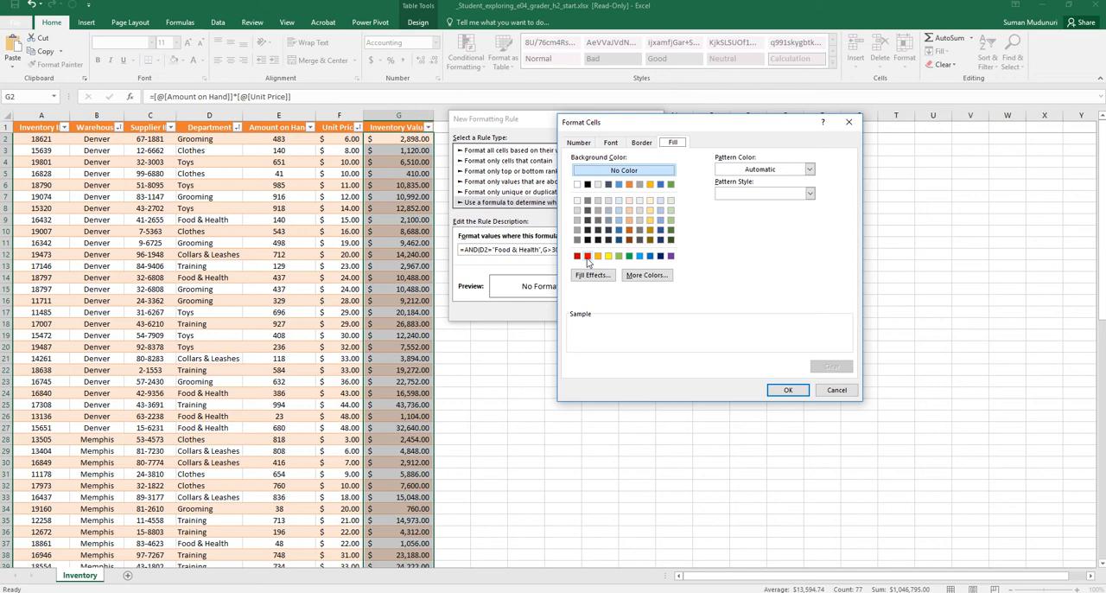
left_click(588, 257)
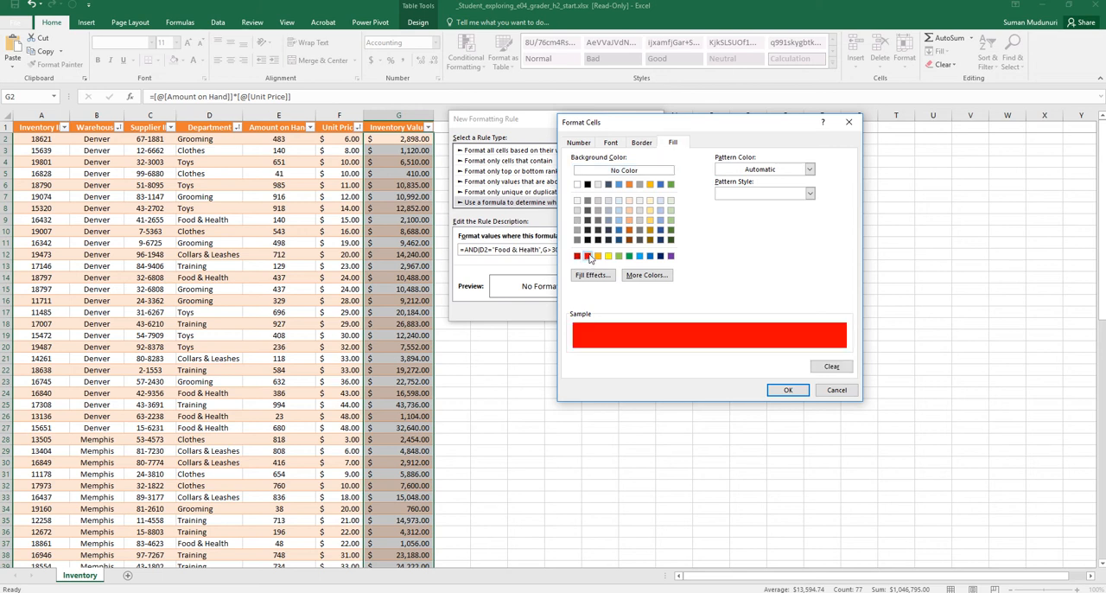
left_click(788, 390)
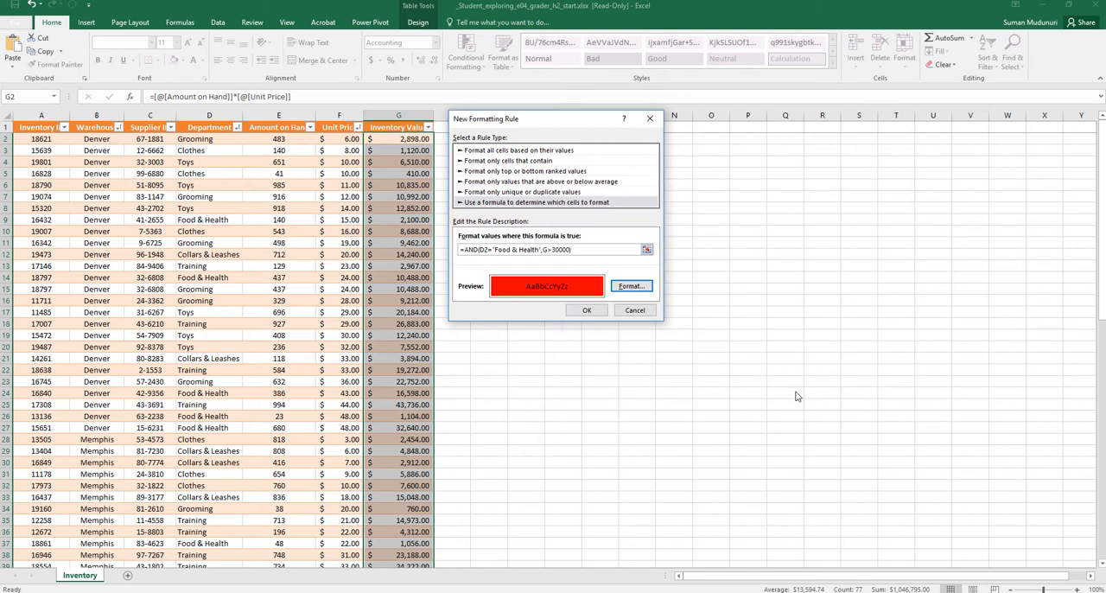
left_click(588, 310)
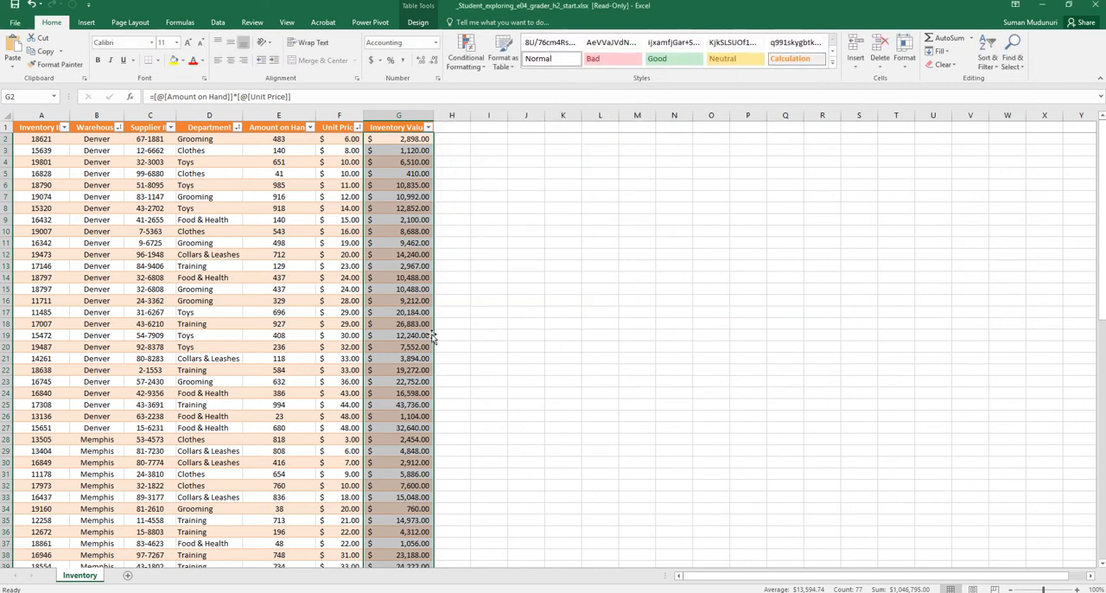
scroll(432, 337, "down", 20)
scroll(423, 407, "up", 6)
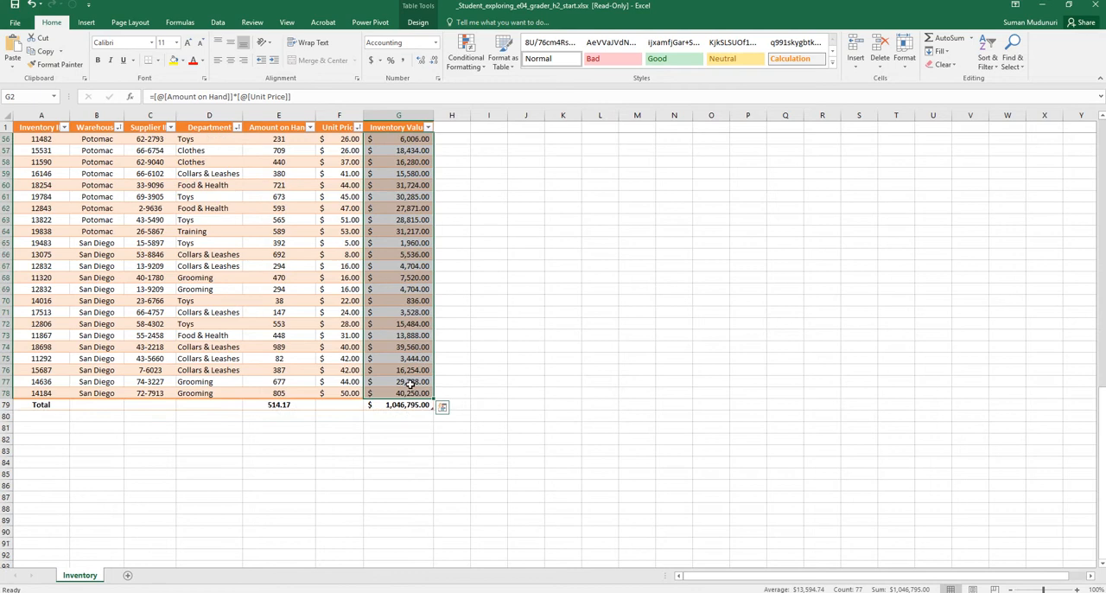
scroll(409, 384, "up", 18)
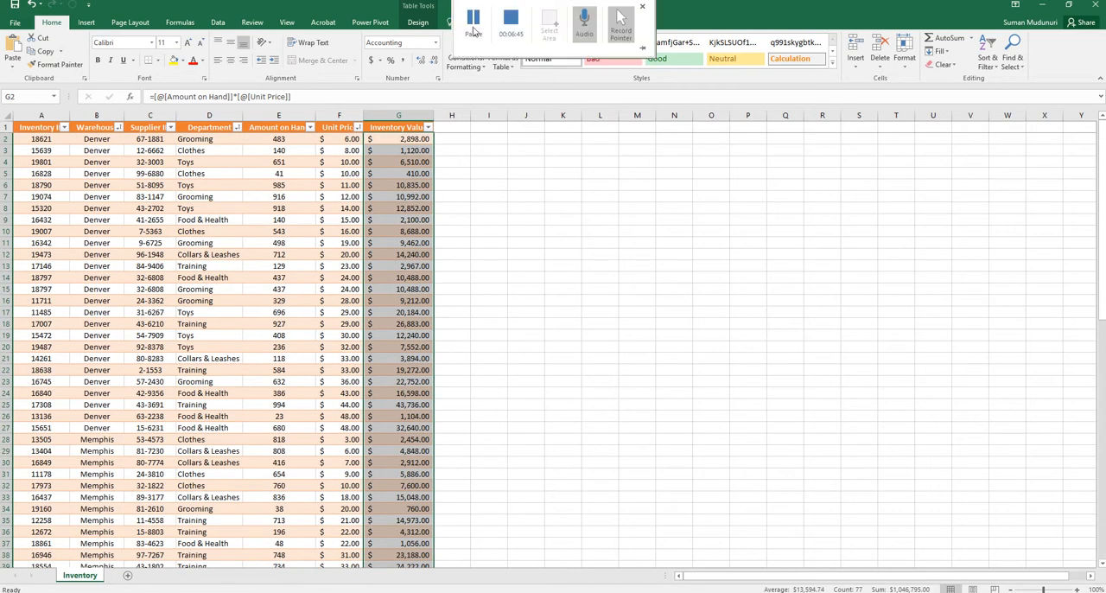
left_click(472, 31)
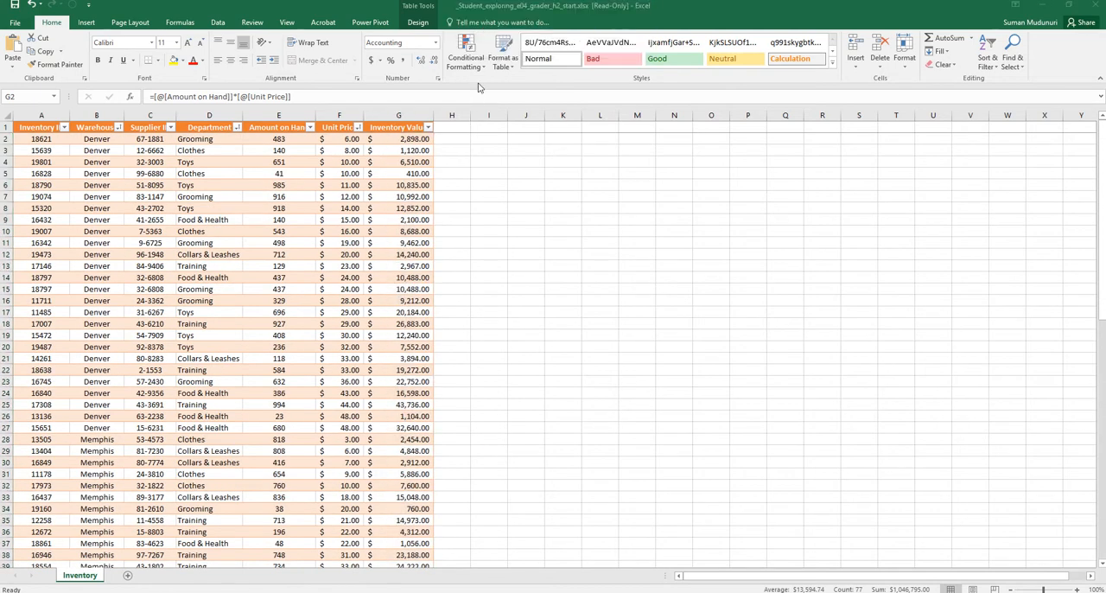
Edit the existing conditional formatting rule's formula to =AND(D2="Food & Health",G2>30000) and apply the change
left_click(469, 64)
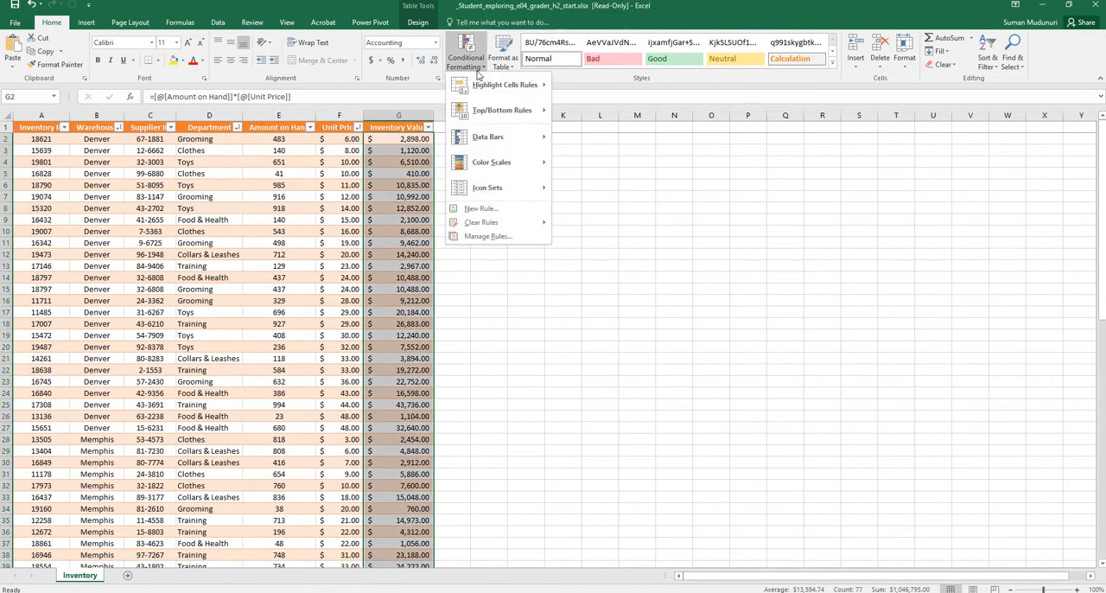
left_click(517, 242)
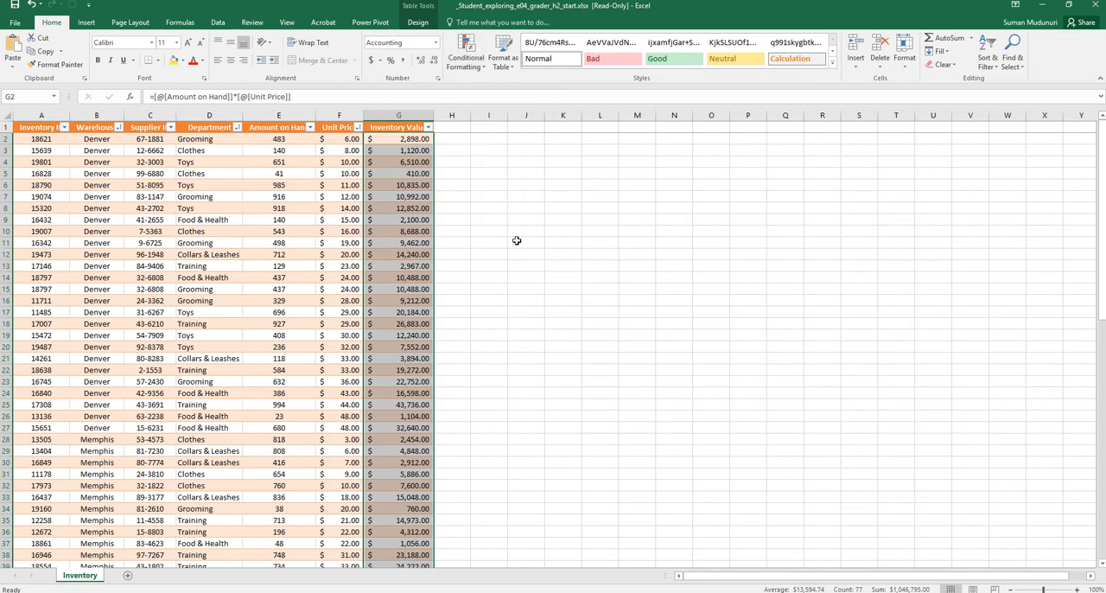
double_click(463, 205)
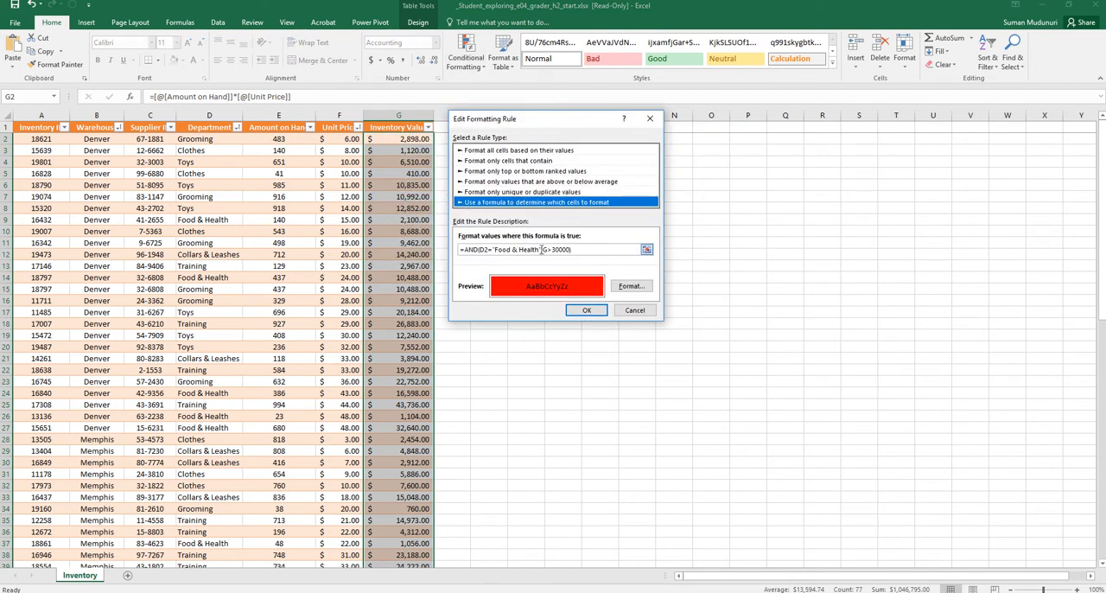
left_click(547, 250)
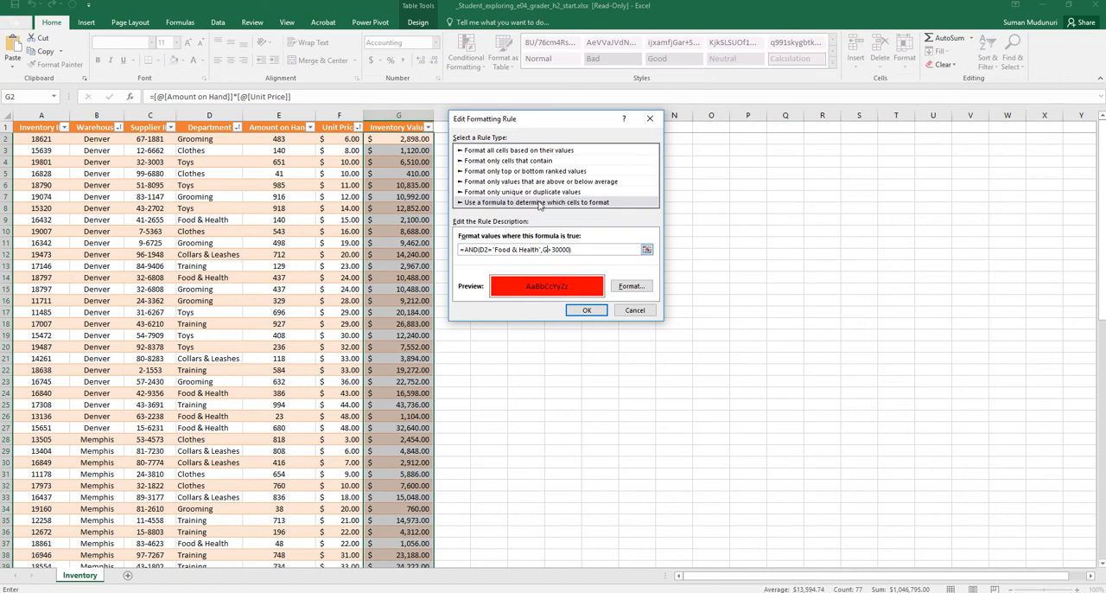
type("2")
left_click(585, 310)
left_click_drag(624, 140, 757, 123)
left_click(843, 275)
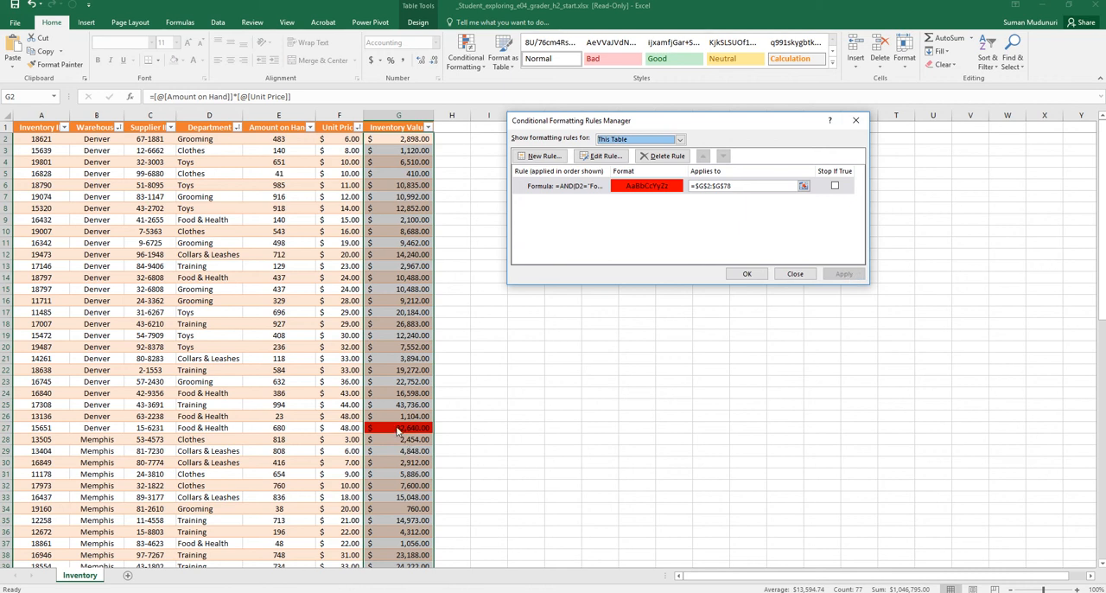
left_click(746, 274)
Examine the Inventory Value column for red-filled cells and the Warehouse column for where each warehouse's rows begin and end
scroll(510, 329, "down", 6)
scroll(449, 345, "down", 10)
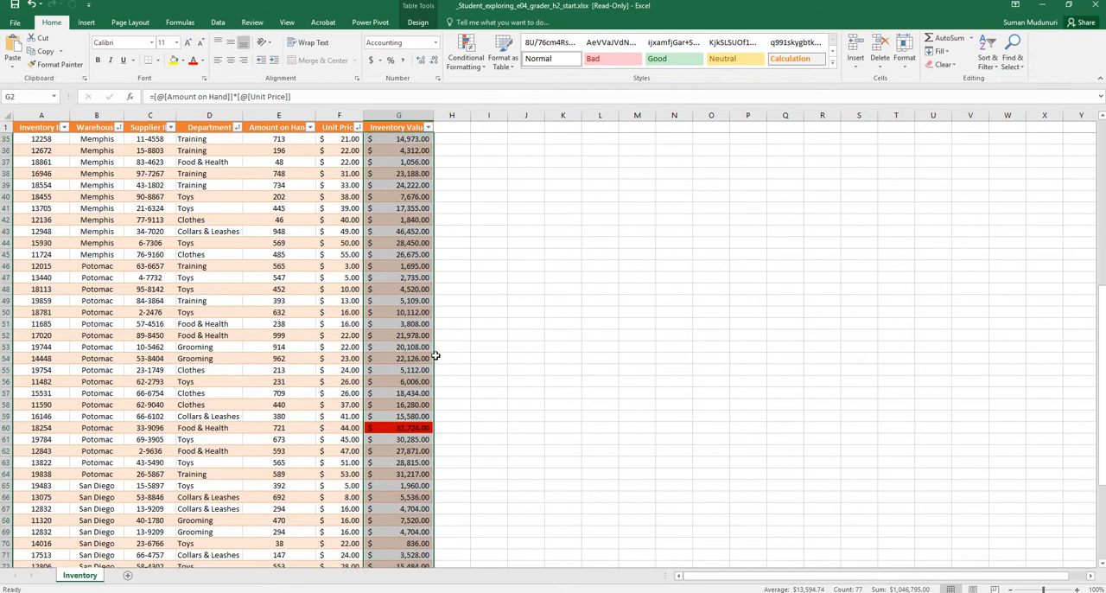
scroll(429, 253, "up", 7)
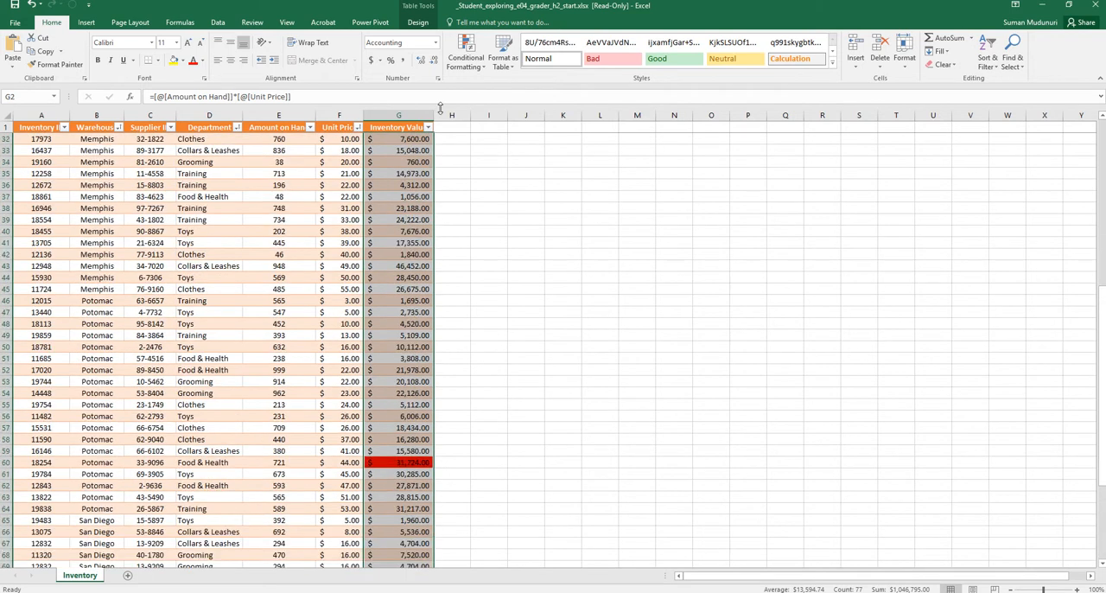
mouse_move(464, 22)
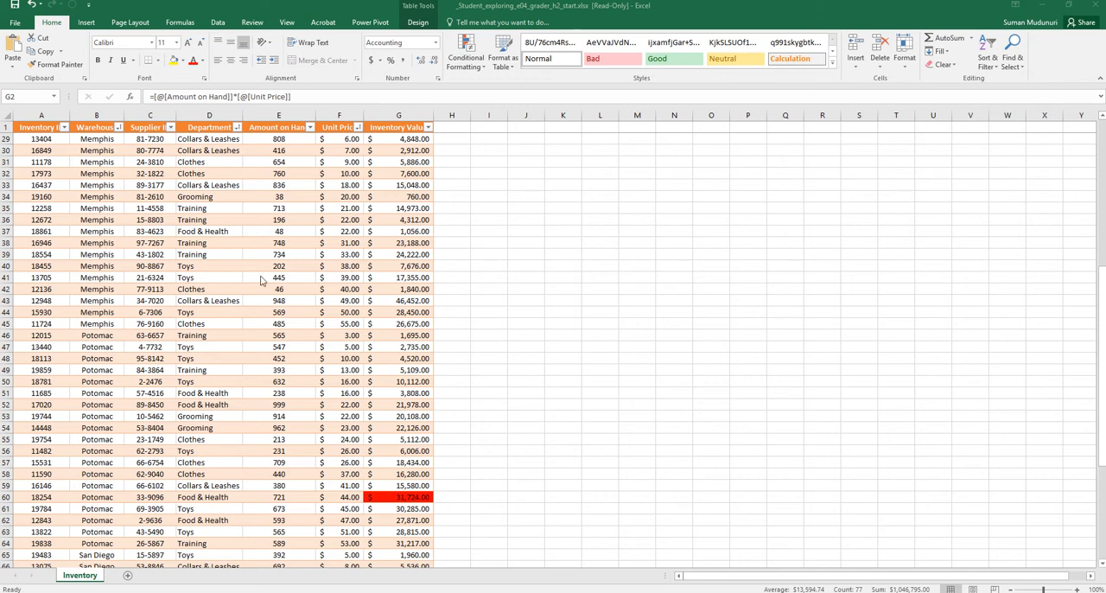
scroll(231, 294, "up", 9)
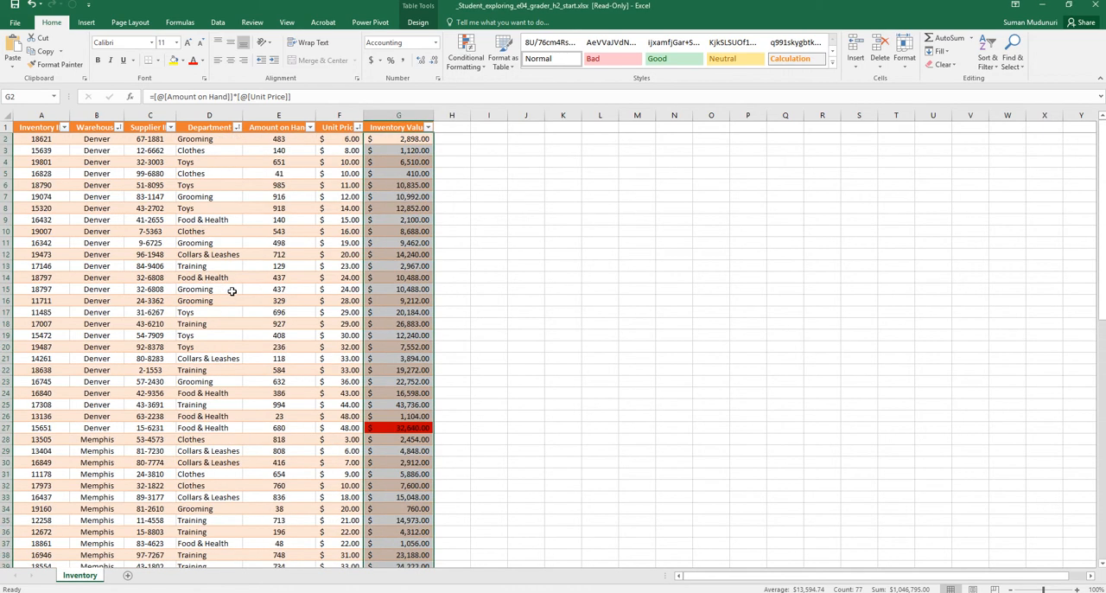
left_click_drag(102, 140, 89, 428)
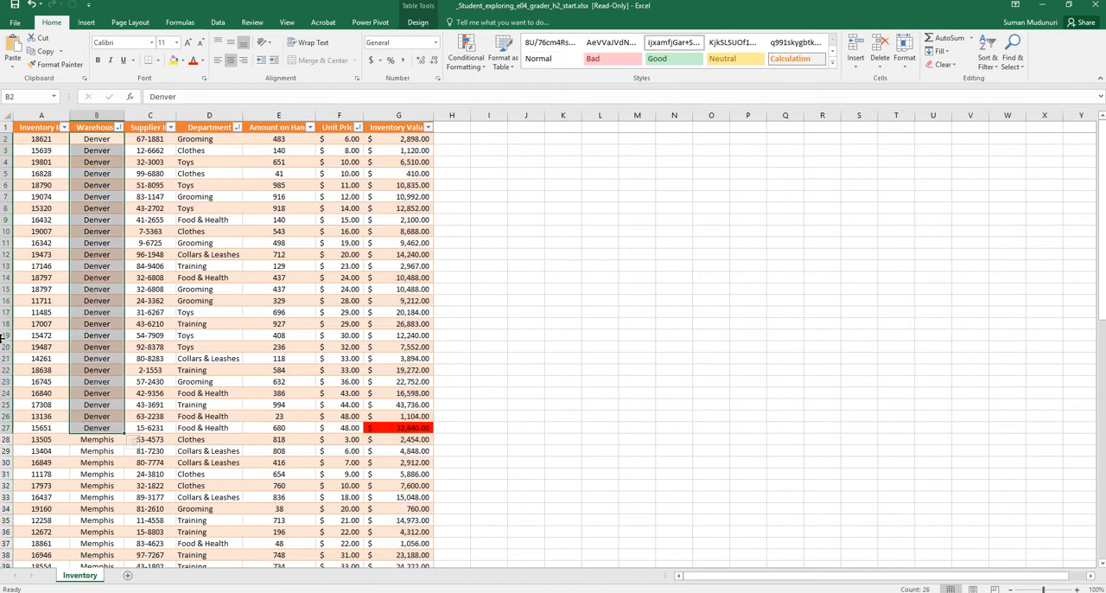
scroll(270, 437, "down", 6)
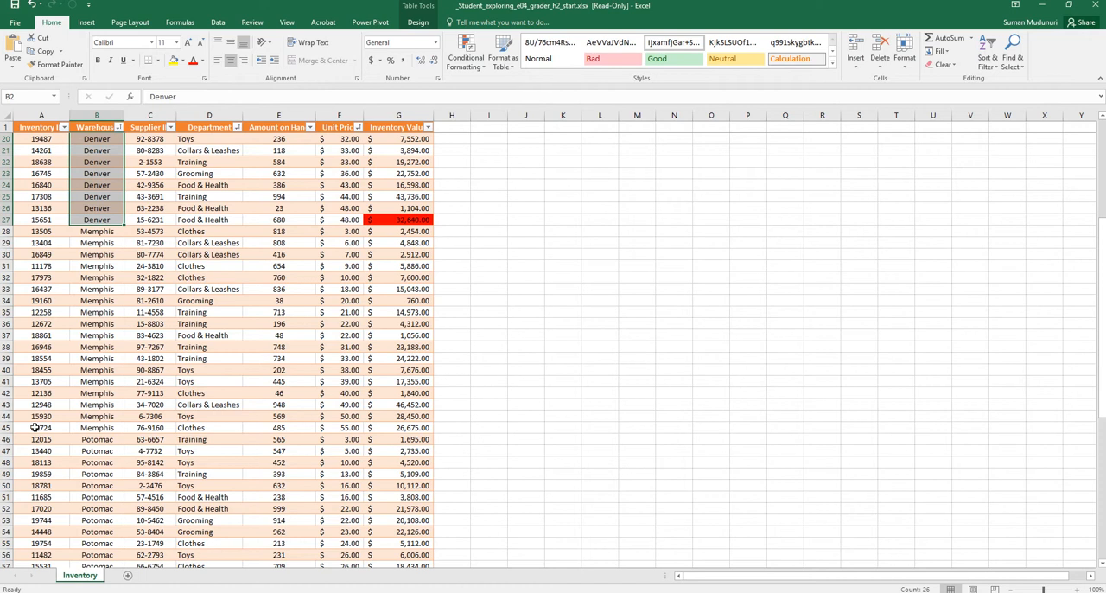
scroll(35, 423, "down", 2)
scroll(149, 471, "down", 1)
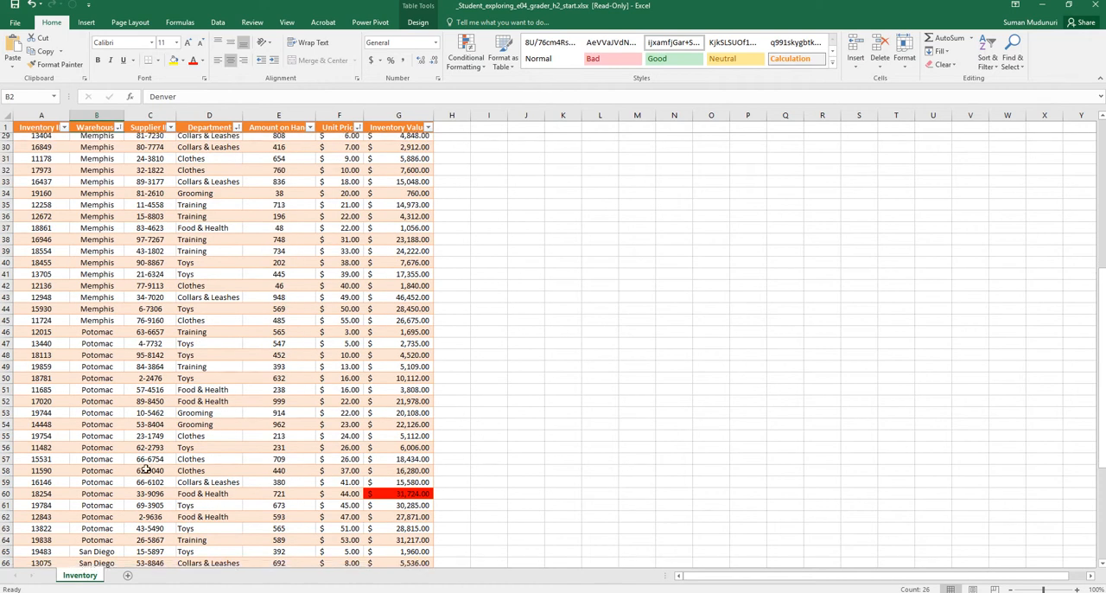
scroll(148, 471, "down", 6)
scroll(79, 383, "up", 15)
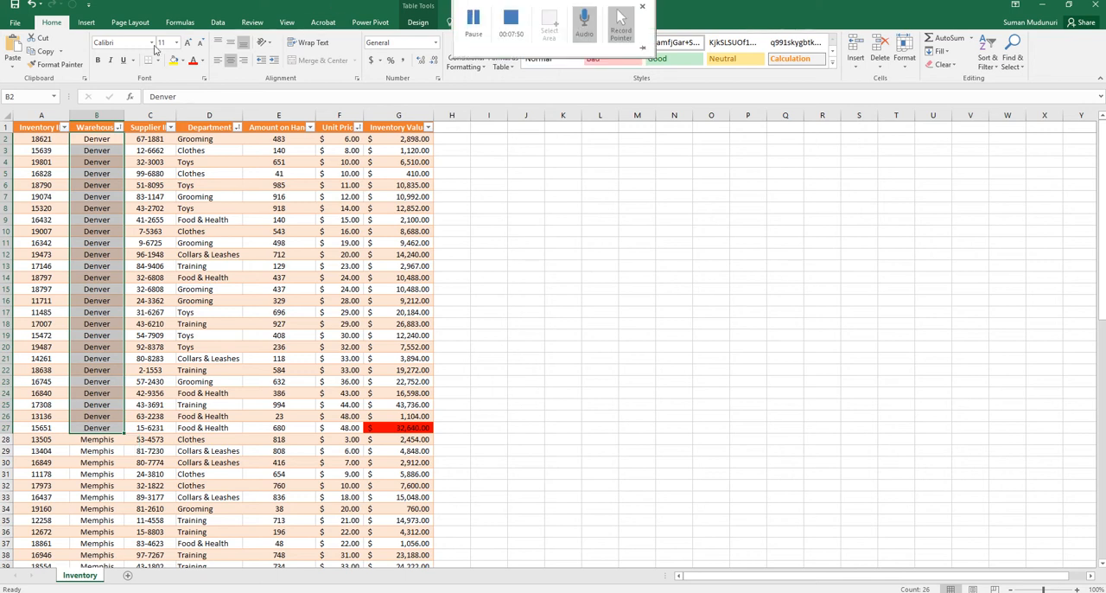
Switch the Inventory worksheet to Page Break Preview
left_click(288, 24)
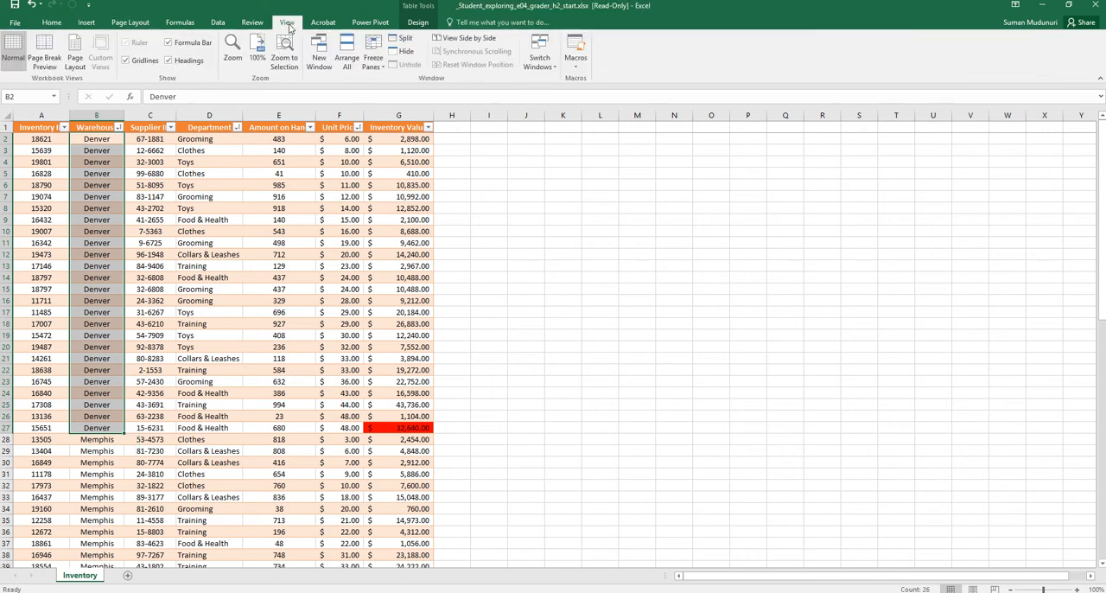
left_click(45, 61)
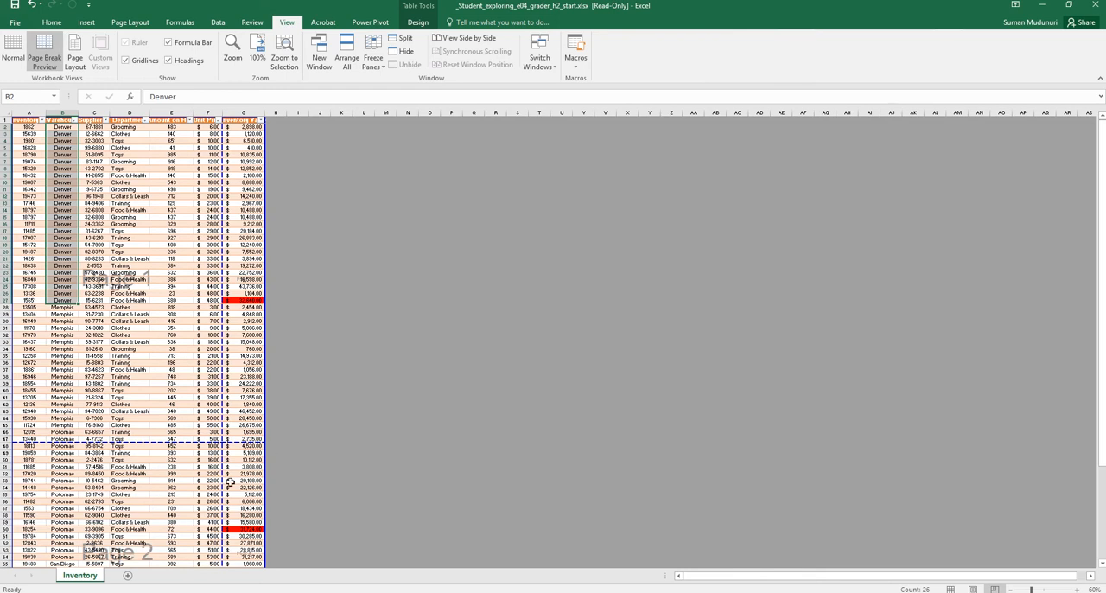
Examine all pages of the Inventory sheet's print preview for how columns and warehouses split, and return to the worksheet
scroll(119, 426, "up", 10, "ctrl")
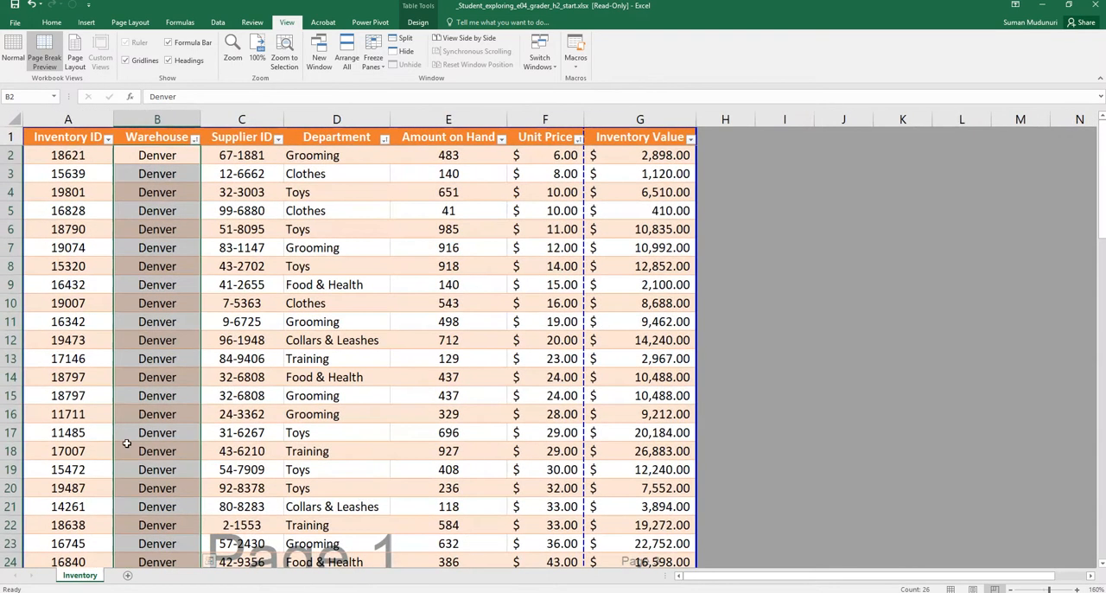
left_click(876, 360)
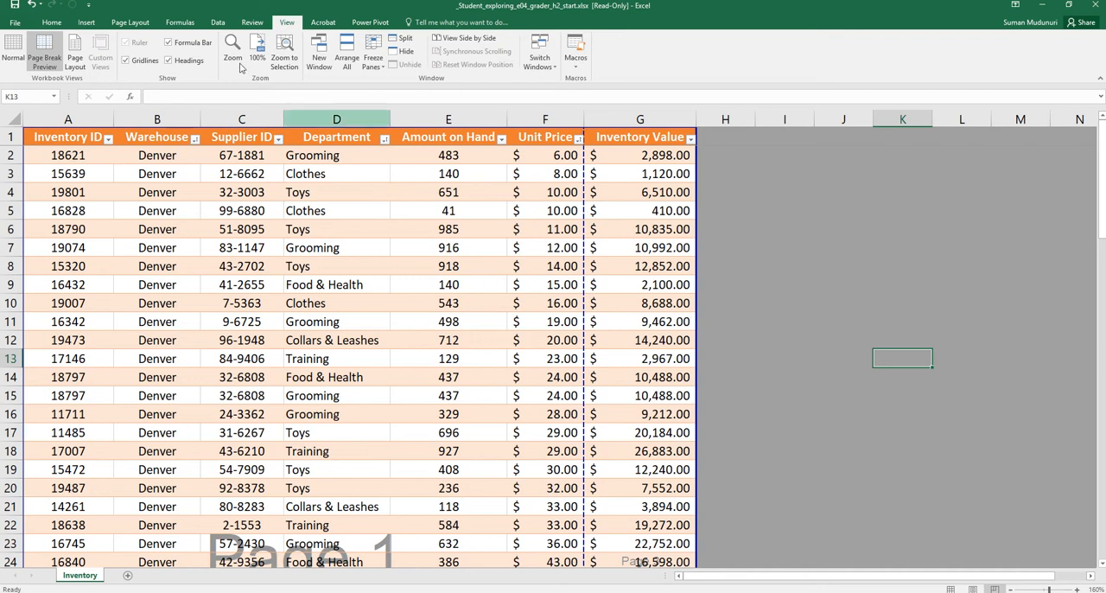
left_click(15, 23)
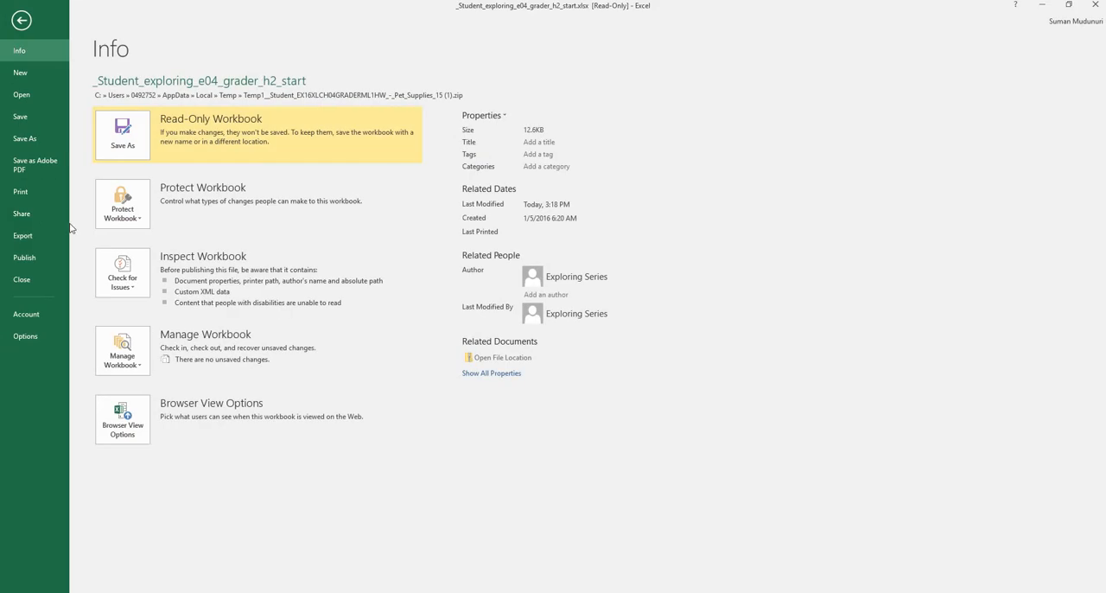
left_click(36, 193)
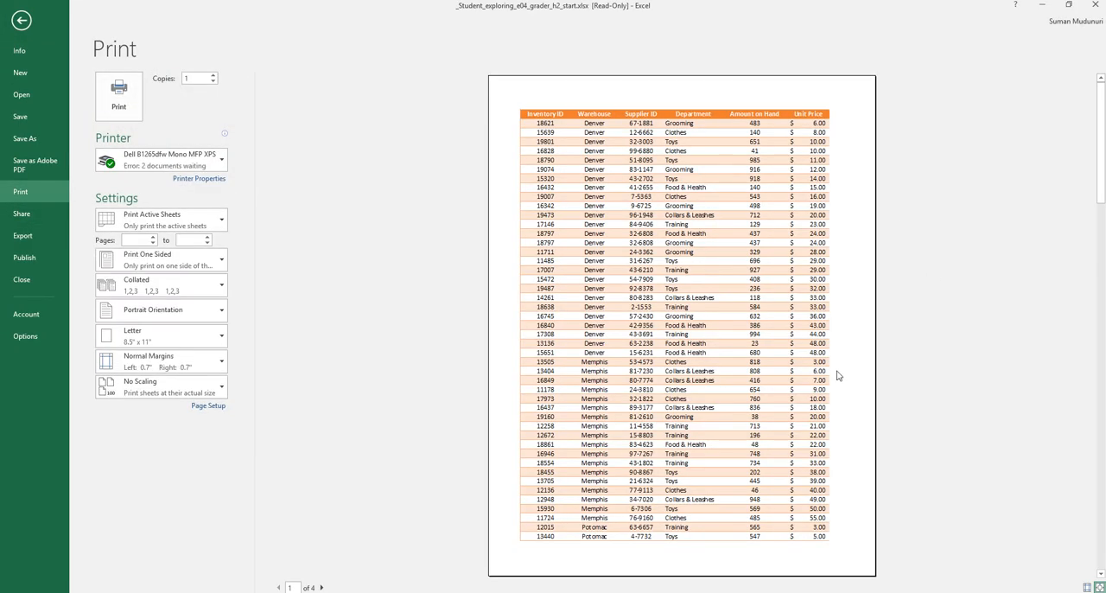
left_click(320, 588)
left_click(321, 588)
left_click(321, 588)
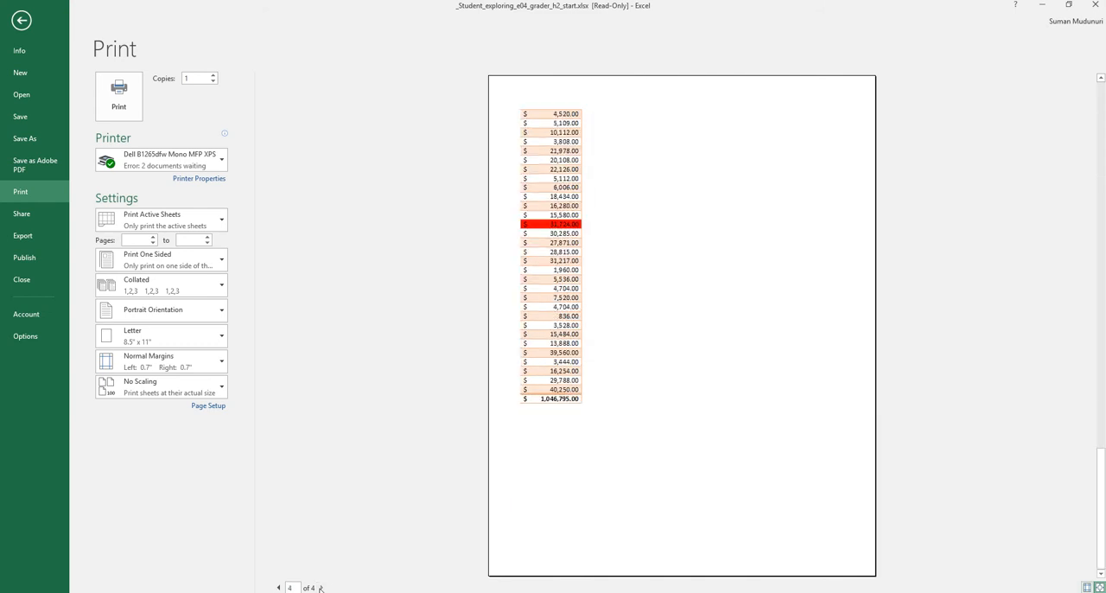
left_click(279, 587)
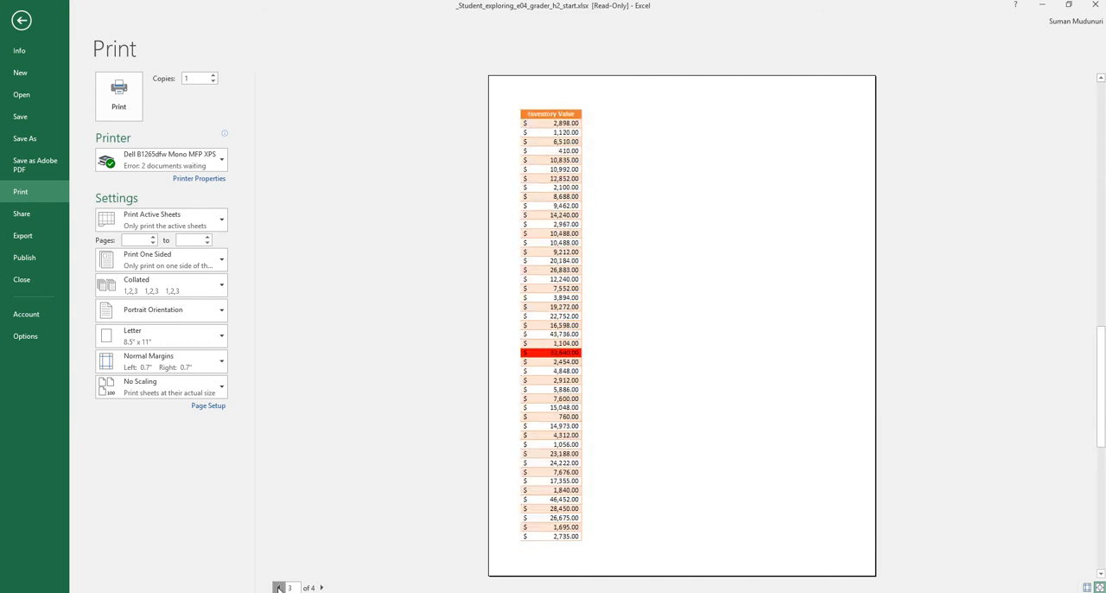
left_click(279, 587)
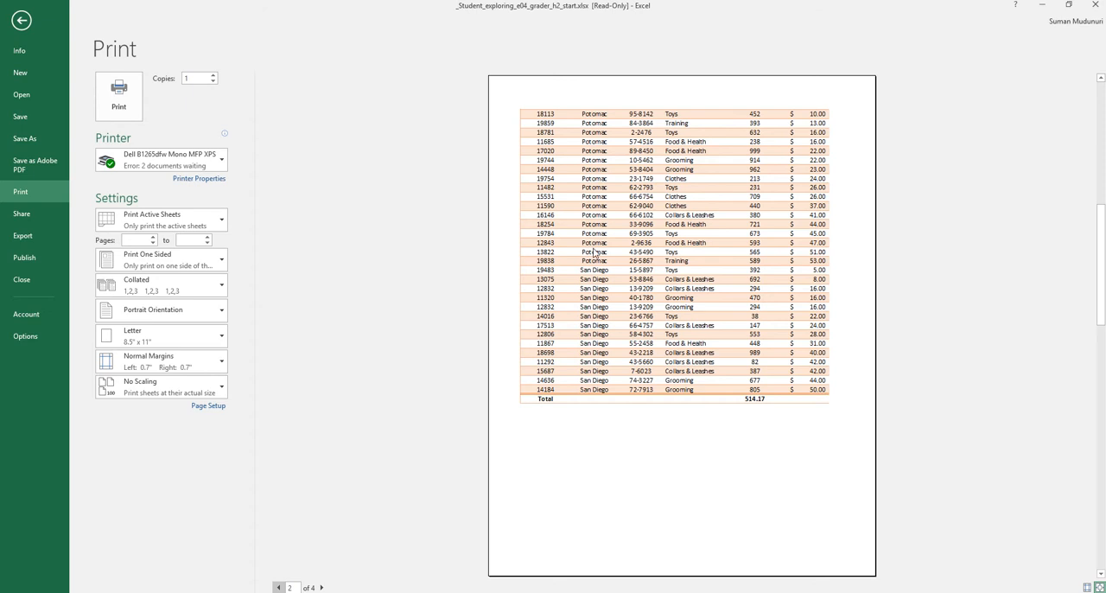
scroll(595, 247, "up", 1)
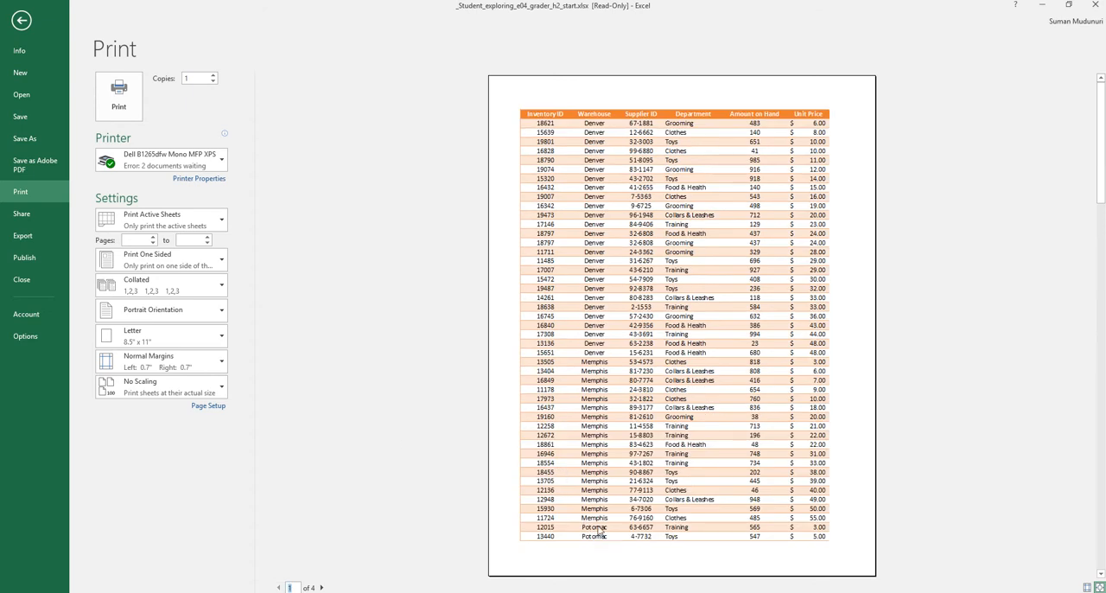
left_click(320, 588)
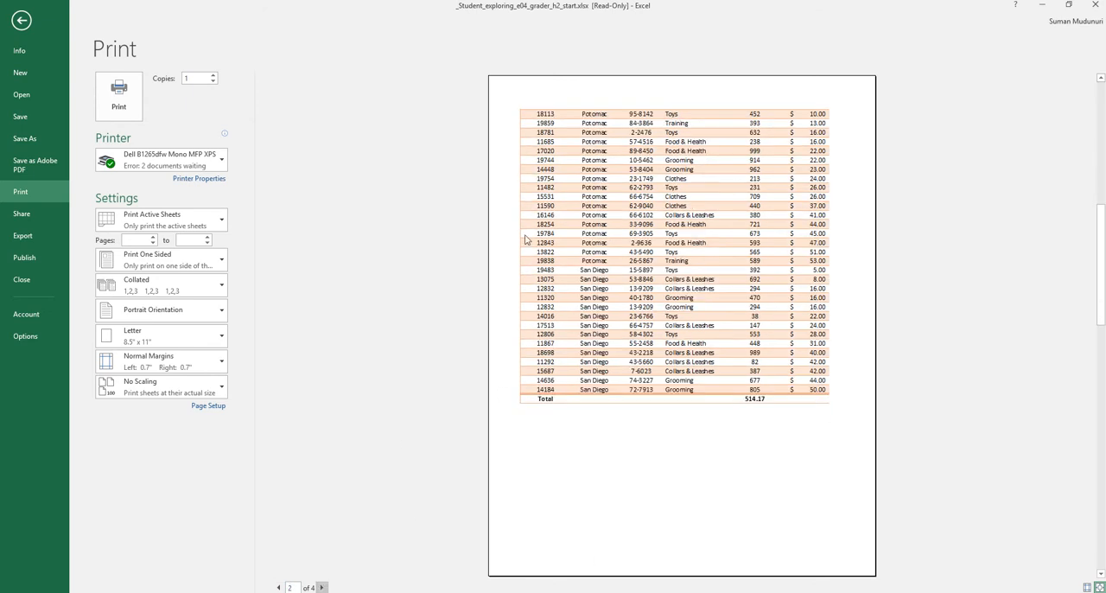
left_click(22, 19)
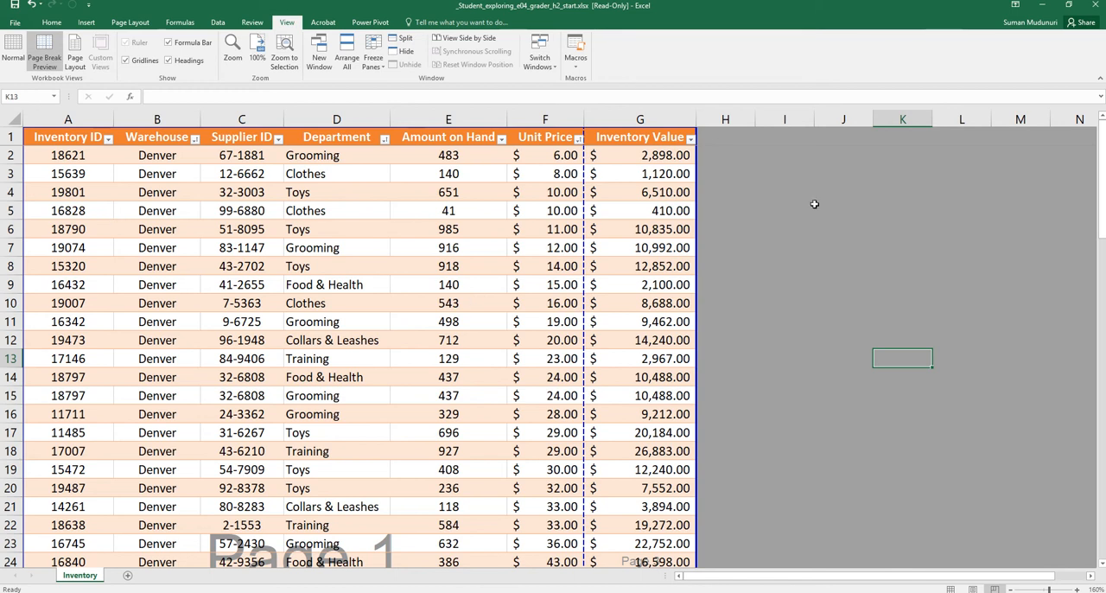
Move the vertical page break from after Unit Price to the table's outer edge, putting Inventory Value on the same page
scroll(773, 213, "down", 2, "ctrl")
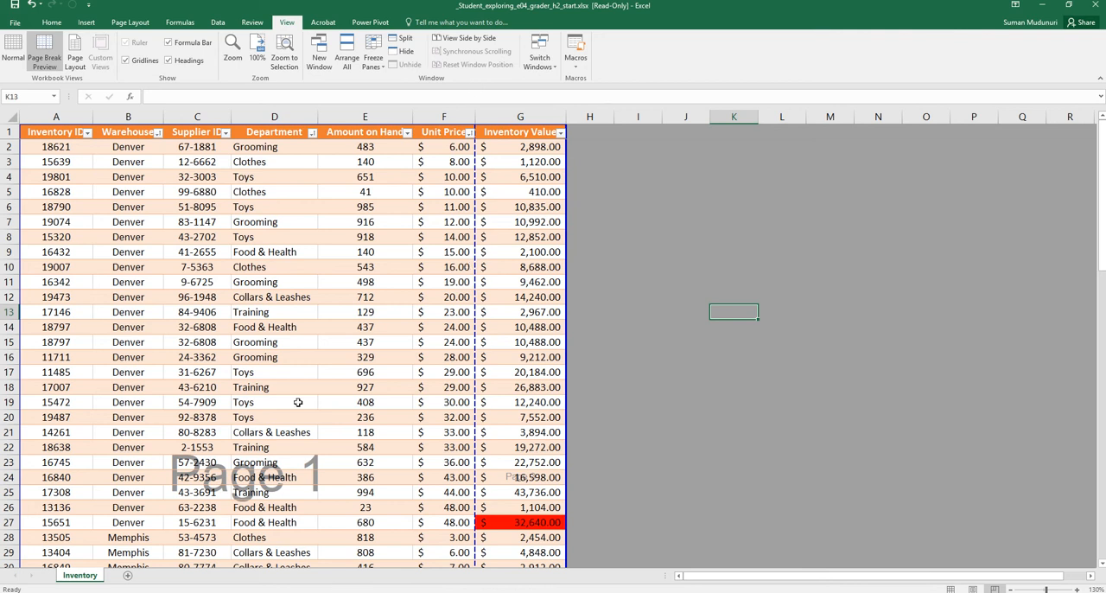
scroll(516, 377, "down", 6)
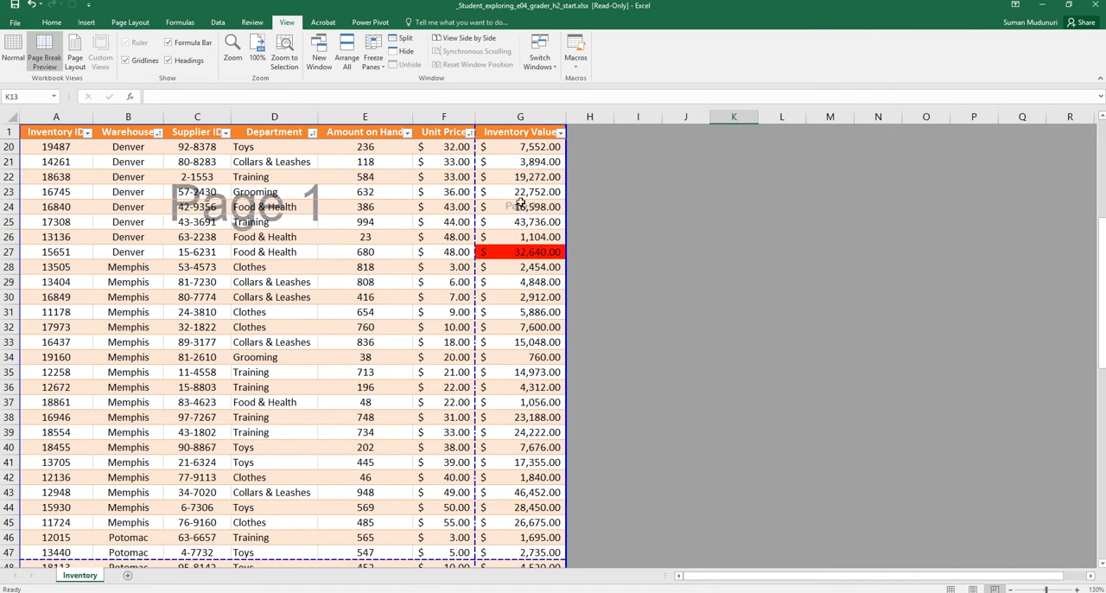
scroll(407, 279, "down", 8)
scroll(374, 342, "down", 2)
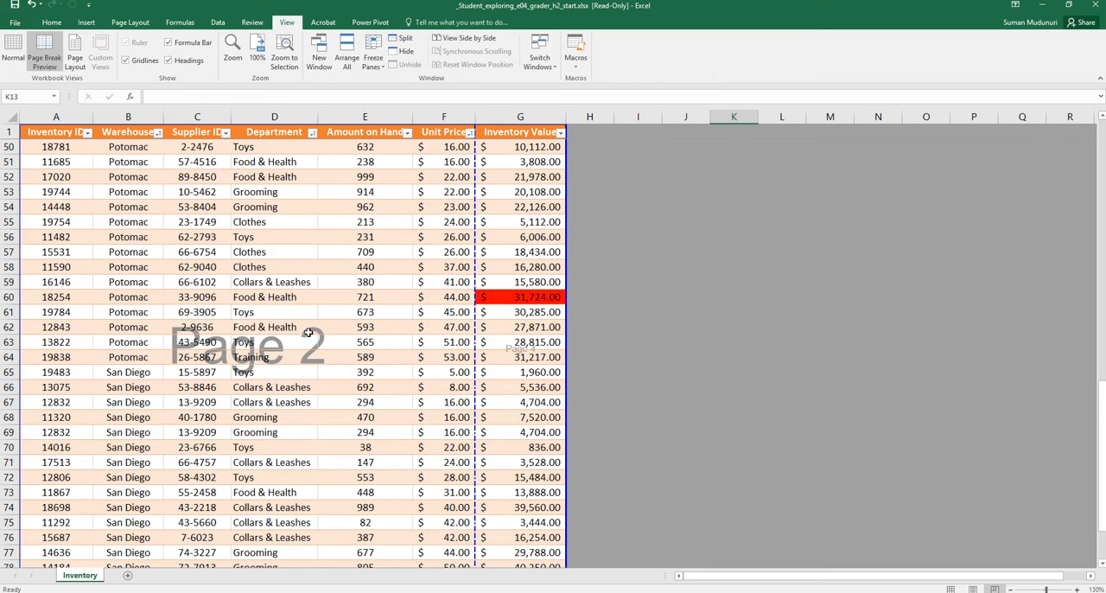
scroll(528, 359, "up", 5)
scroll(513, 343, "up", 11)
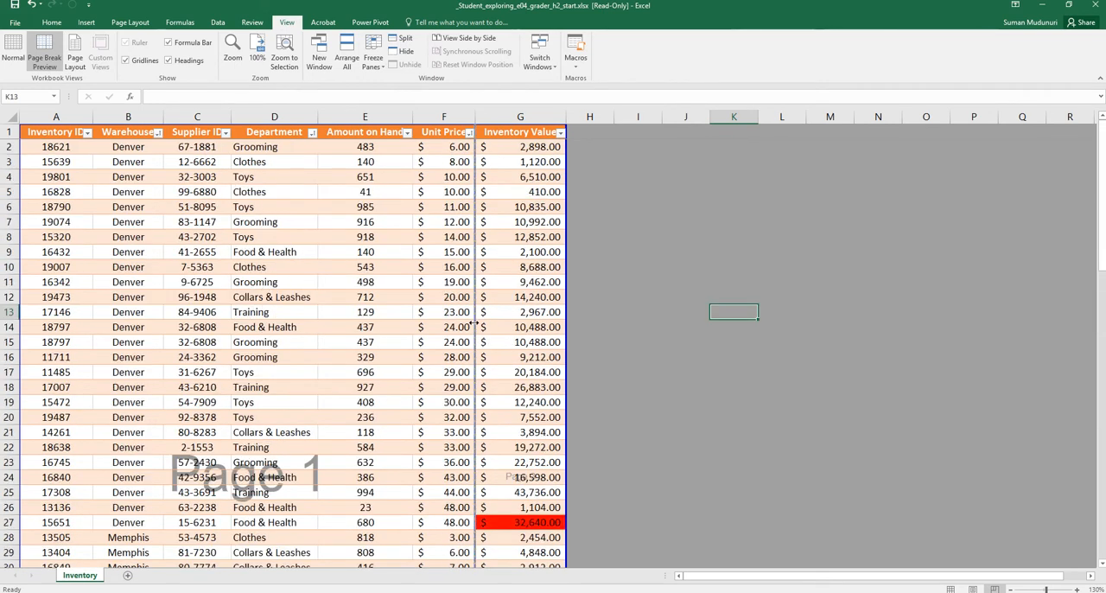
left_click_drag(570, 340, 573, 346)
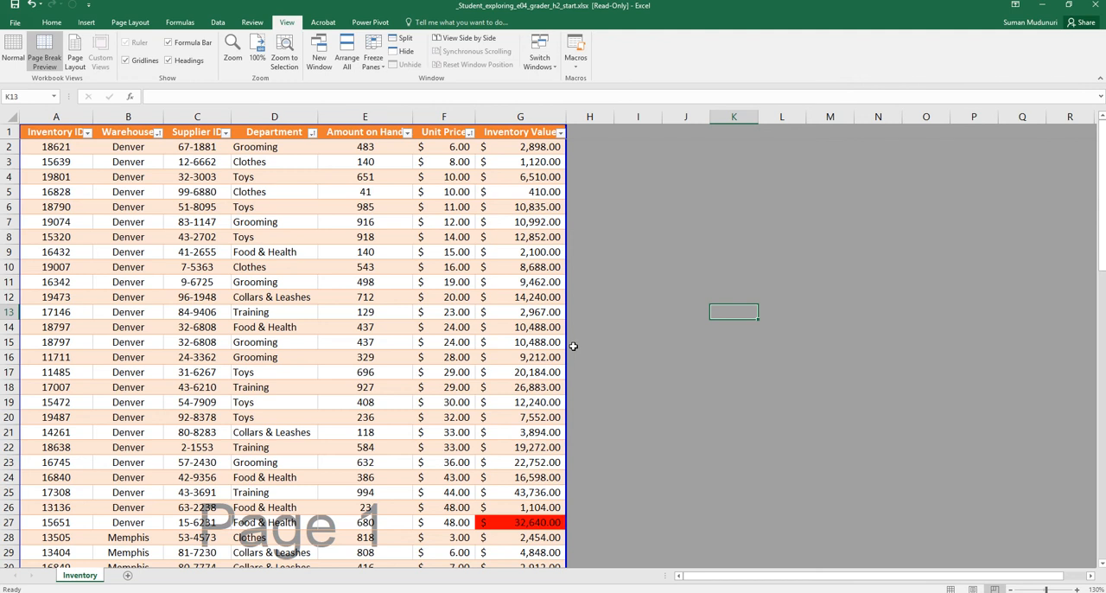
Move the horizontal page break to between rows 45 and 46, where the Memphis rows end and the Potomac rows begin
scroll(415, 348, "down", 12)
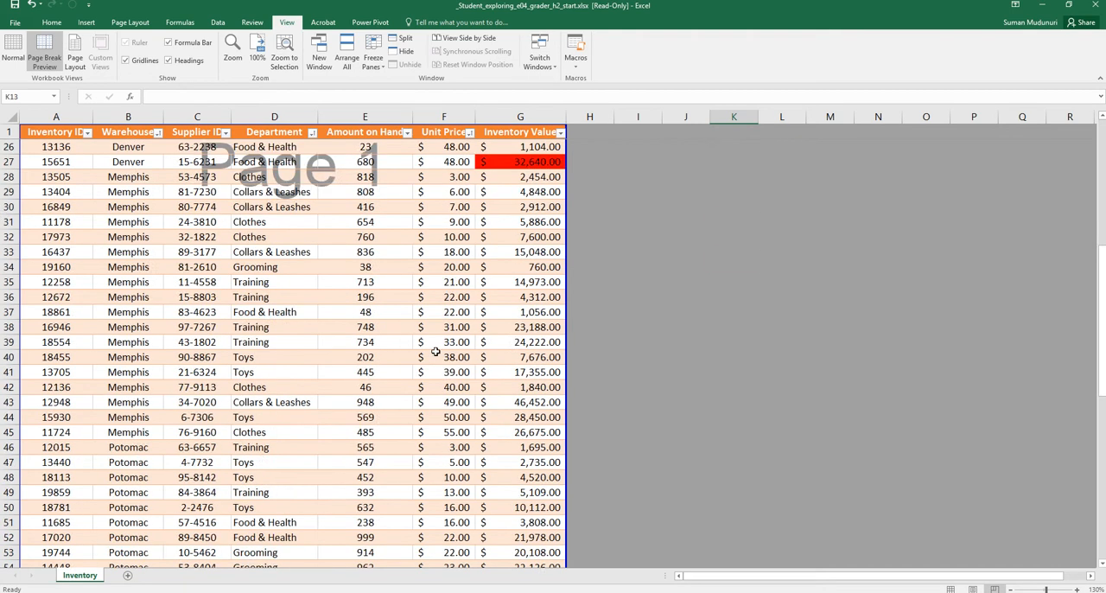
scroll(428, 345, "down", 3)
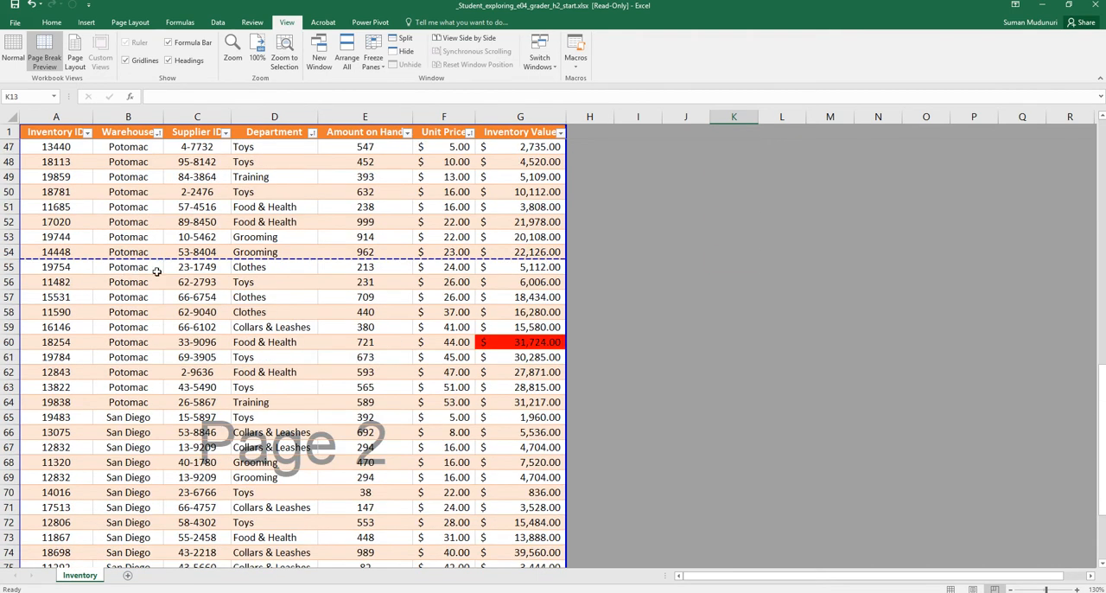
scroll(156, 380, "up", 2)
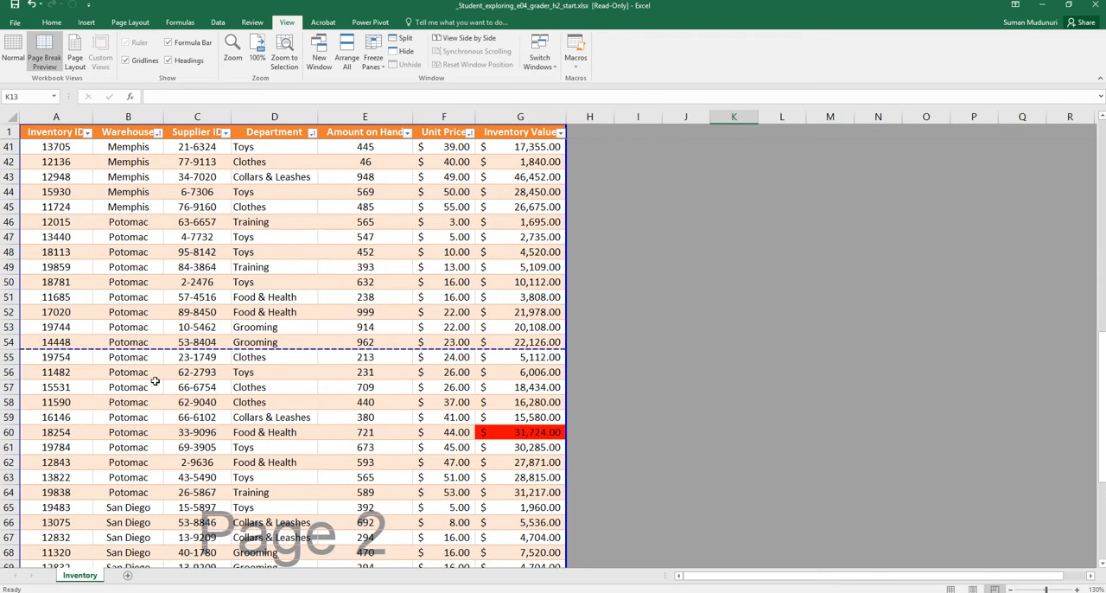
left_click_drag(177, 345, 192, 215)
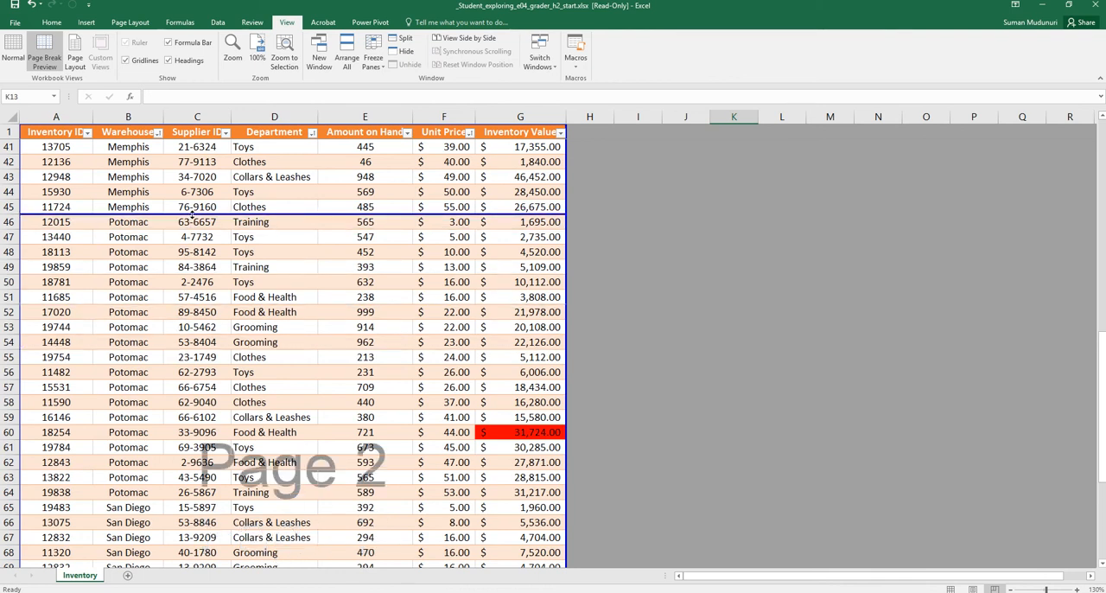
Review both pages in the print preview for the warehouse split and column headings, and return to the worksheet
scroll(178, 226, "down", 4)
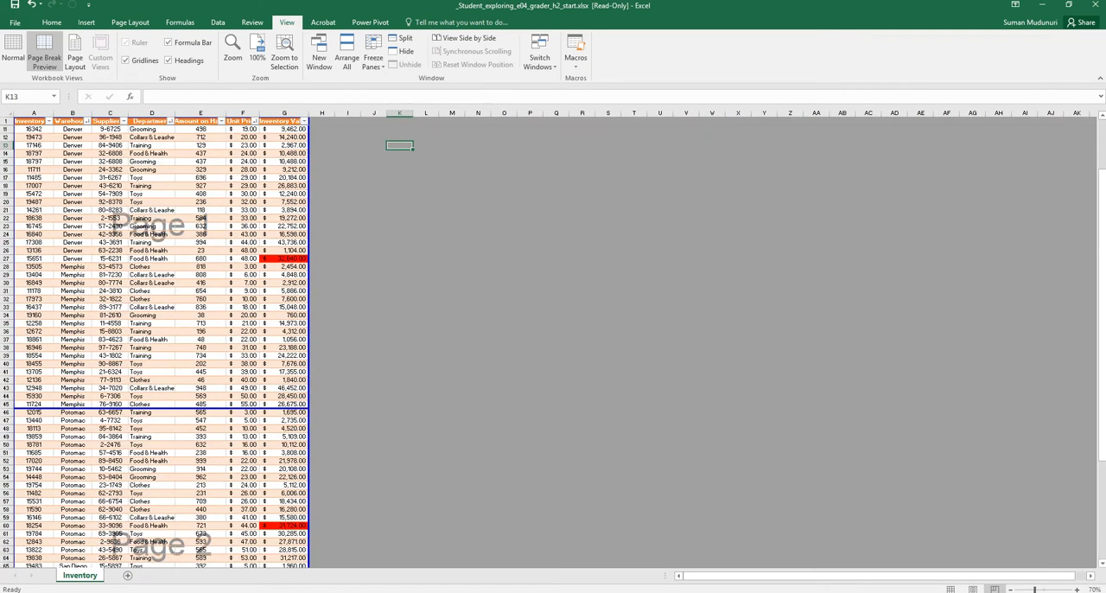
left_click(15, 21)
left_click(38, 189)
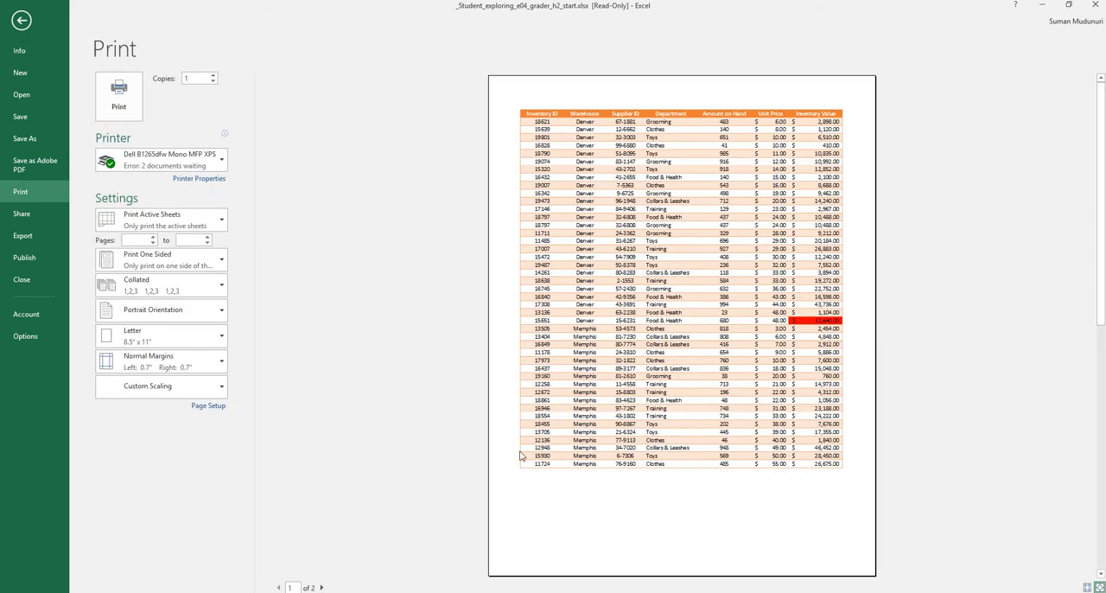
left_click(321, 586)
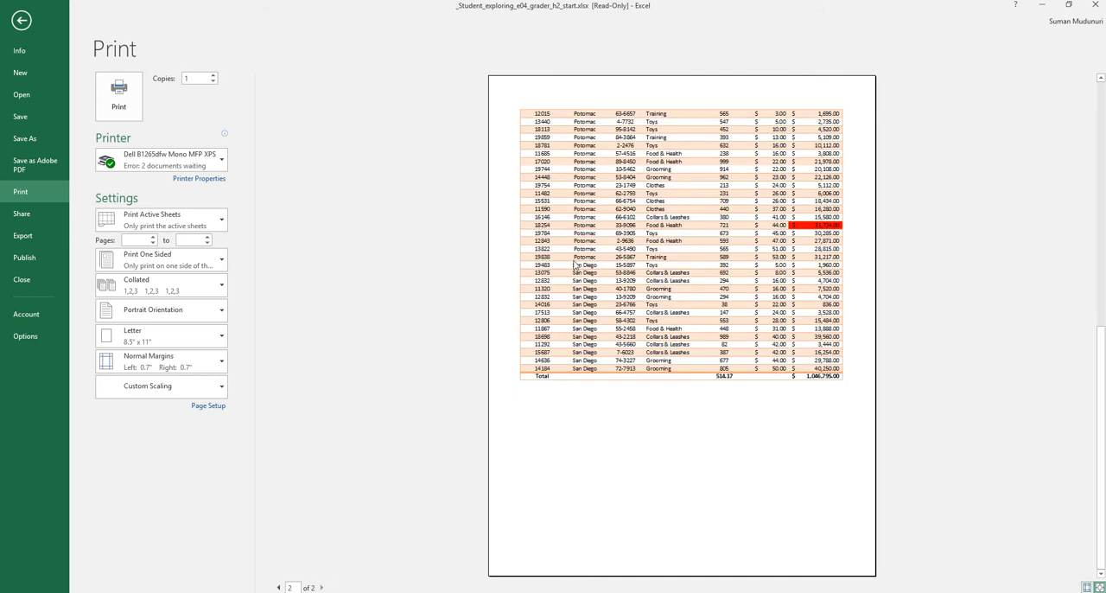
left_click(22, 20)
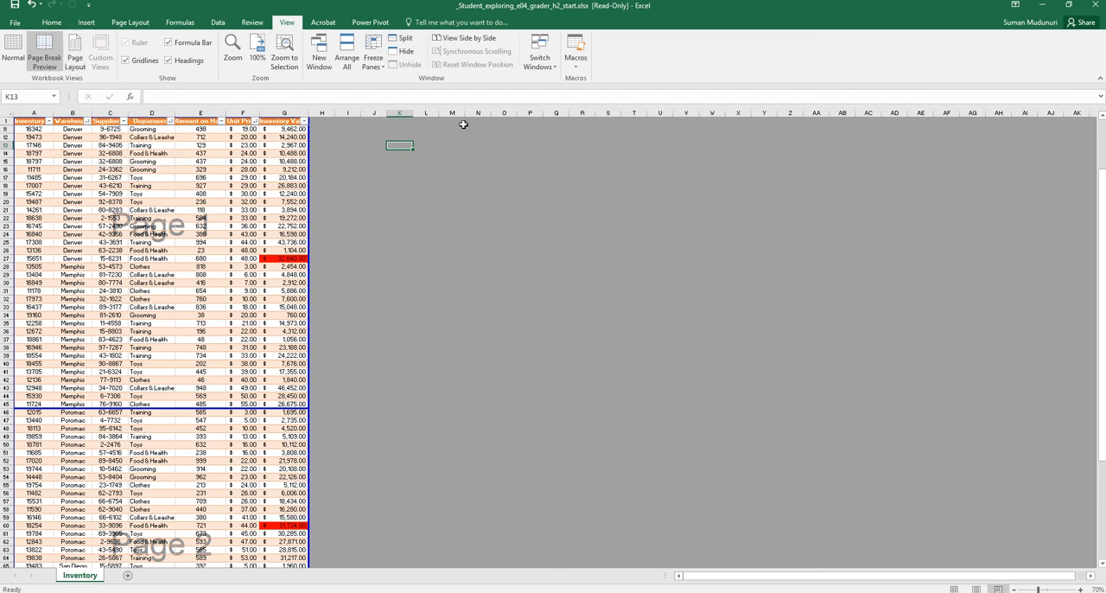
left_click(14, 23)
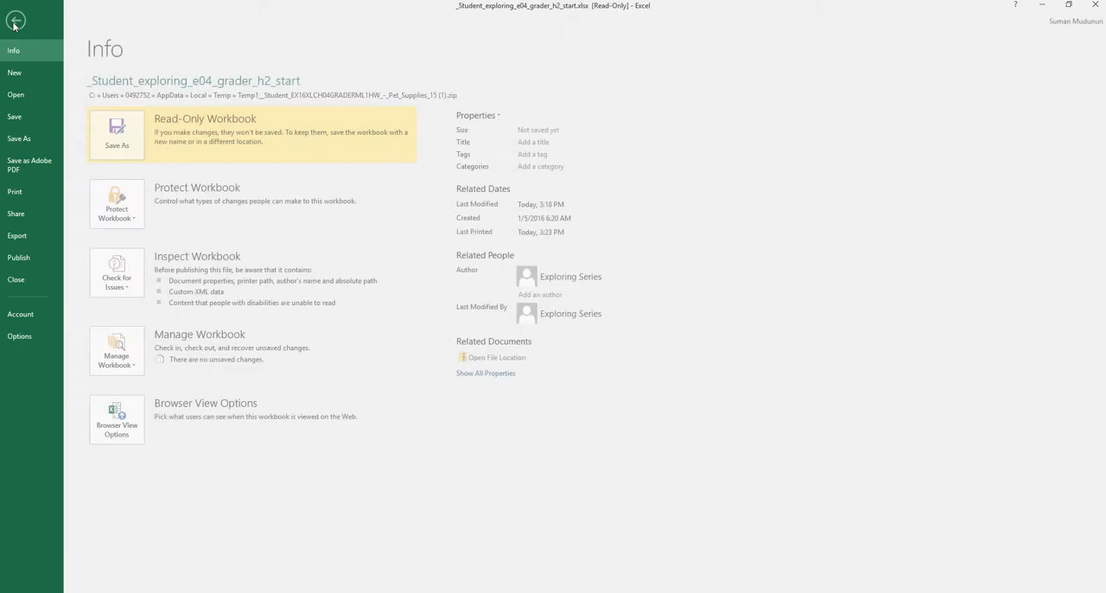
left_click(35, 190)
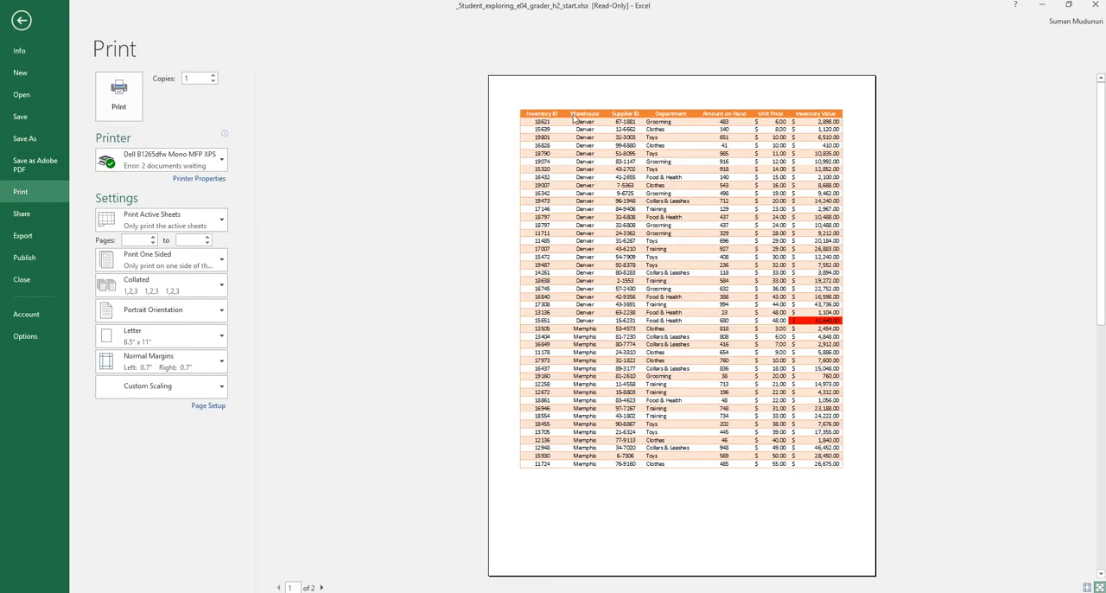
left_click(321, 587)
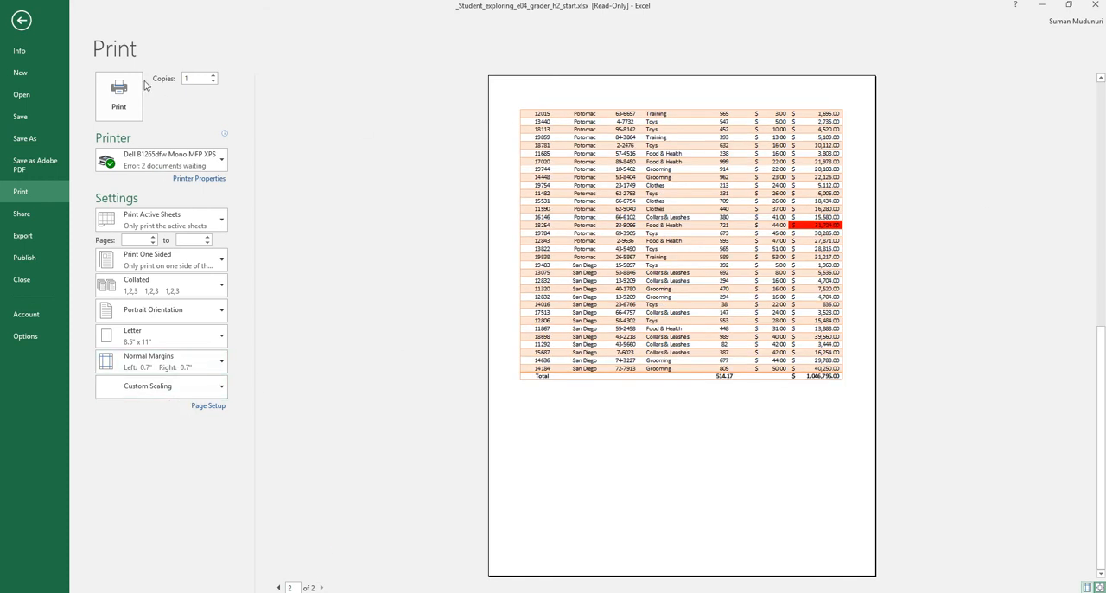
left_click(21, 20)
Inspect the Print Titles settings and the Page Setup orientation and scaling options, closing both without changes
left_click(117, 23)
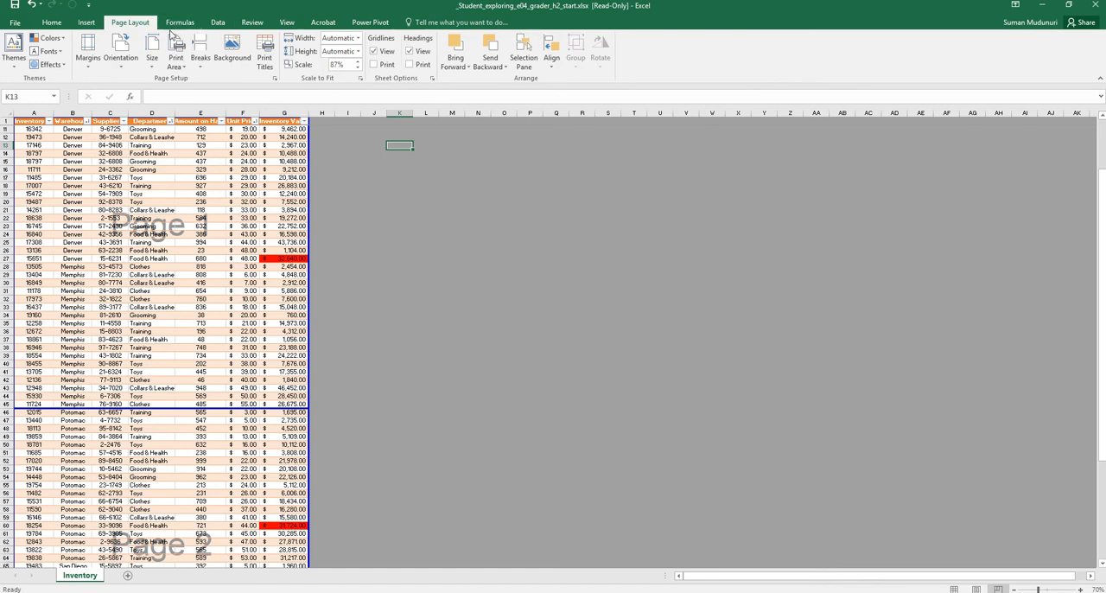
left_click(268, 63)
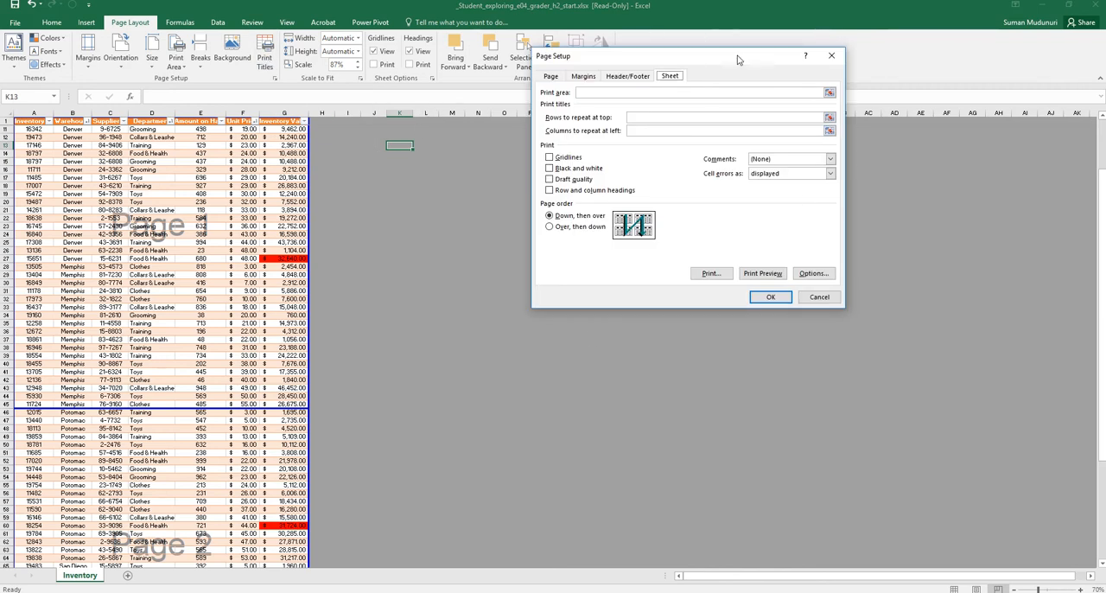
left_click(830, 57)
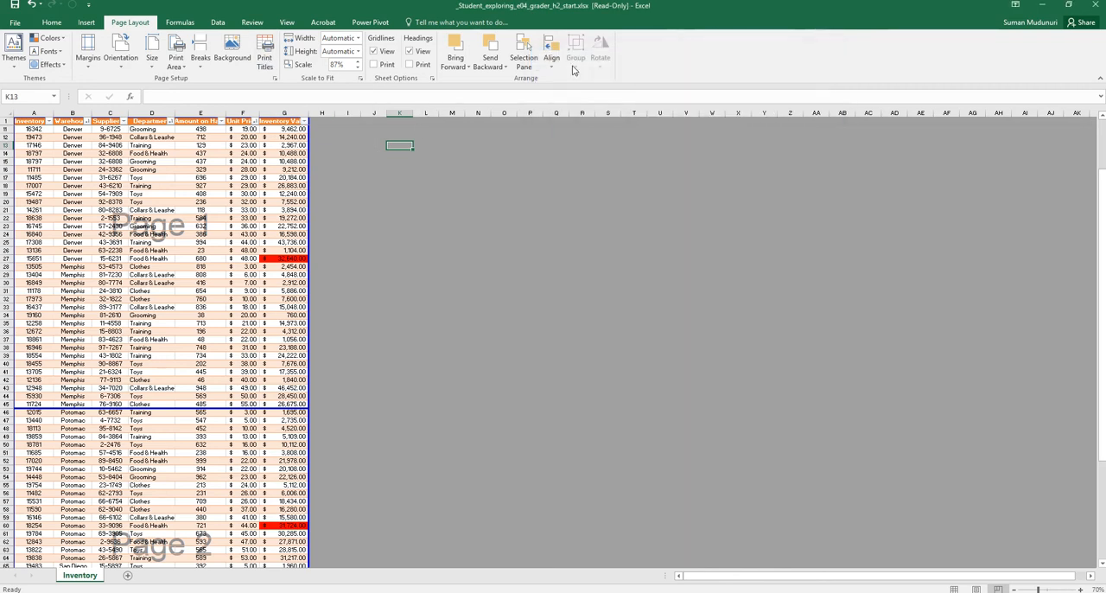
left_click(275, 80)
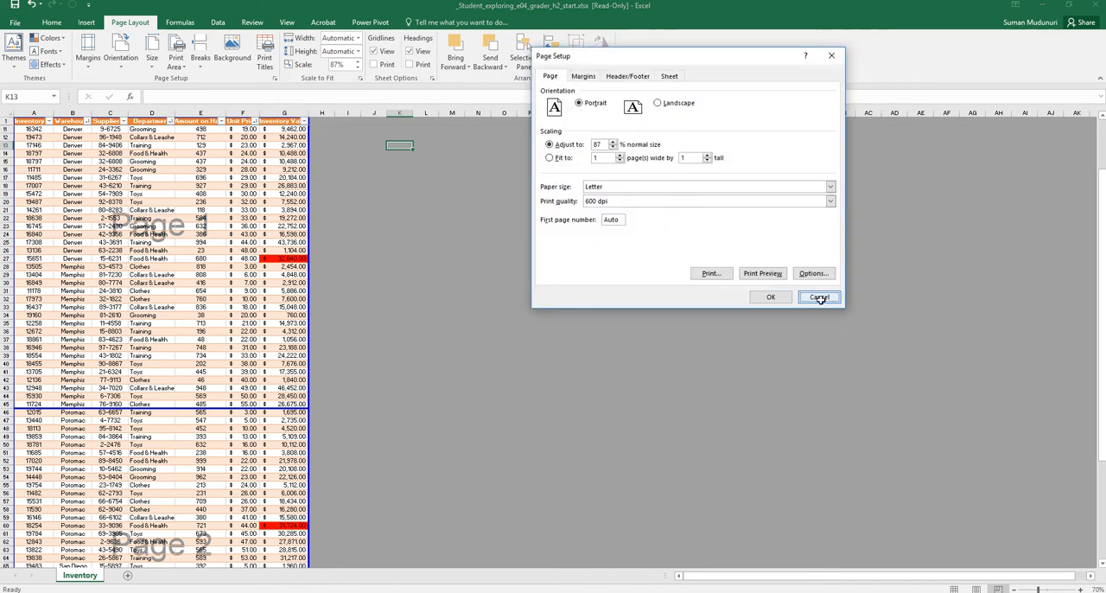
left_click(819, 296)
Inspect the Sheet settings in Page Setup from the print preview, cancel without changes, and return to the worksheet
left_click(14, 23)
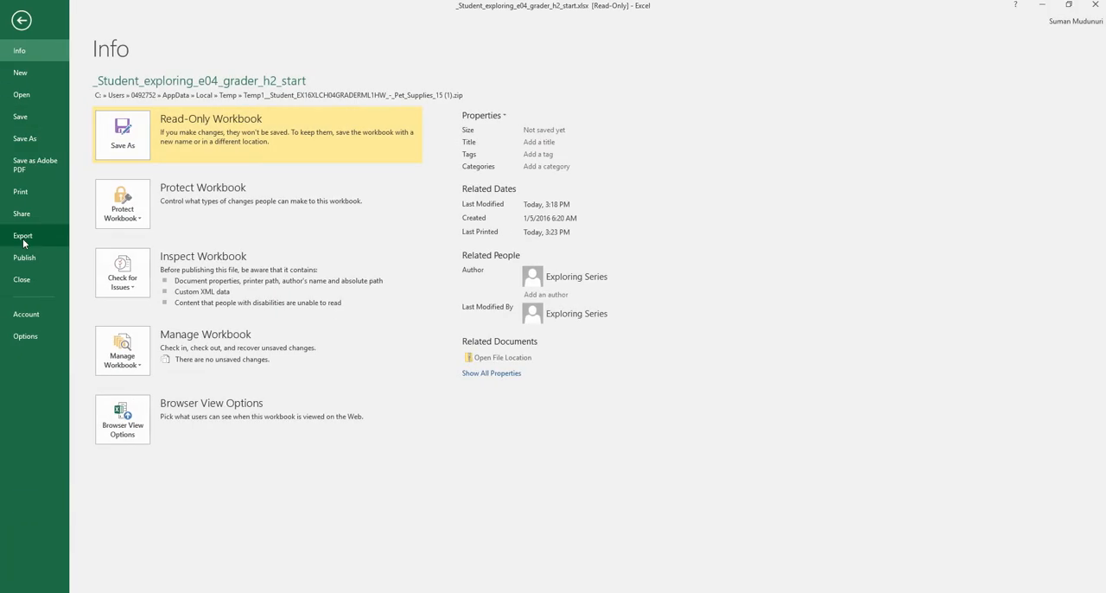
left_click(31, 192)
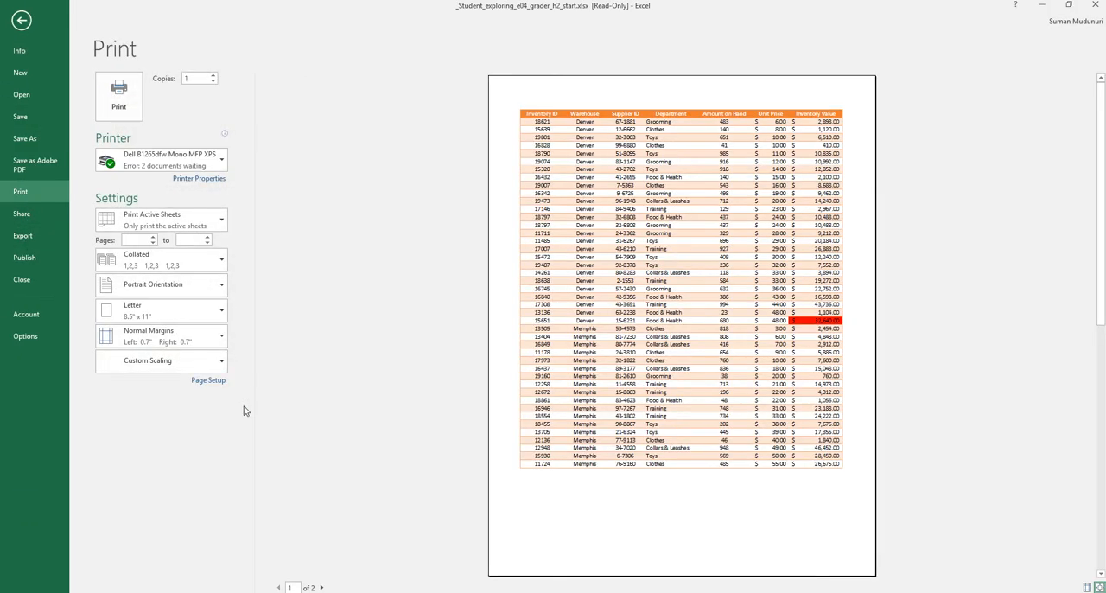
left_click(208, 408)
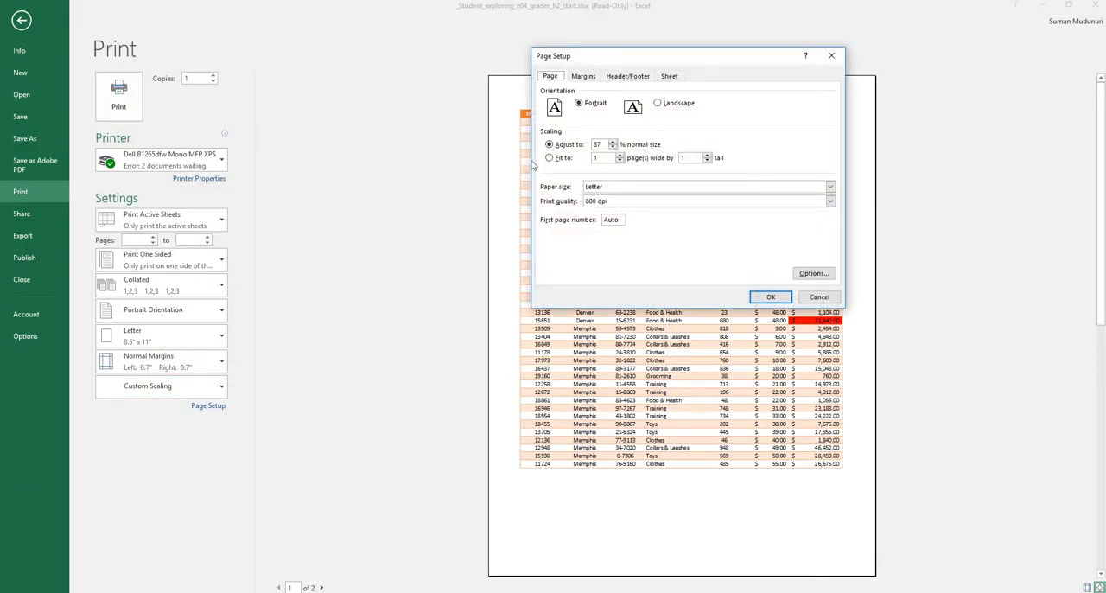
left_click(677, 77)
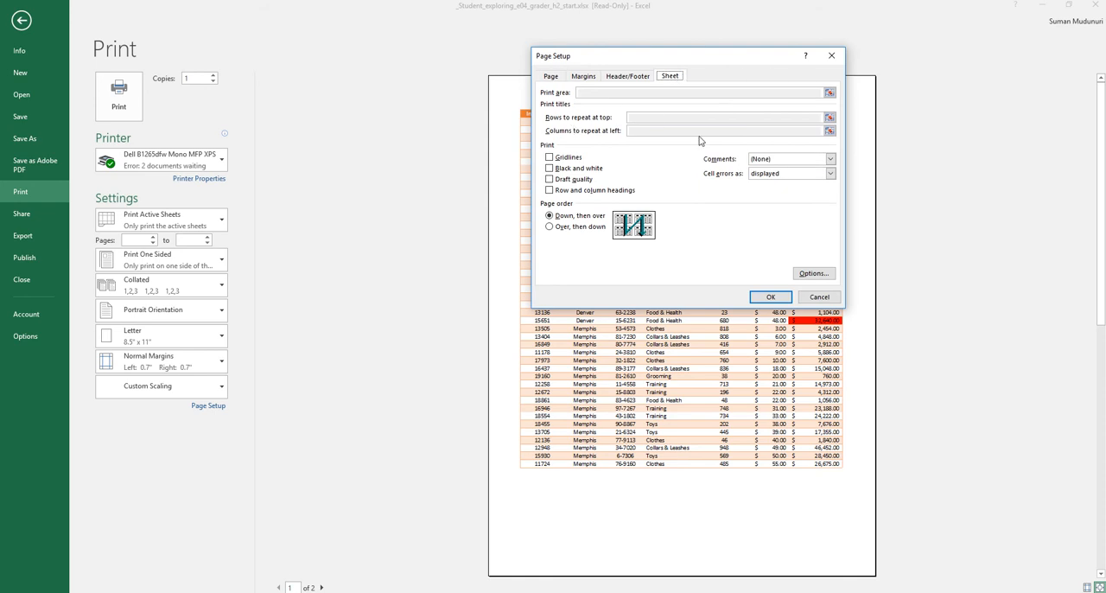
left_click(812, 297)
left_click(29, 22)
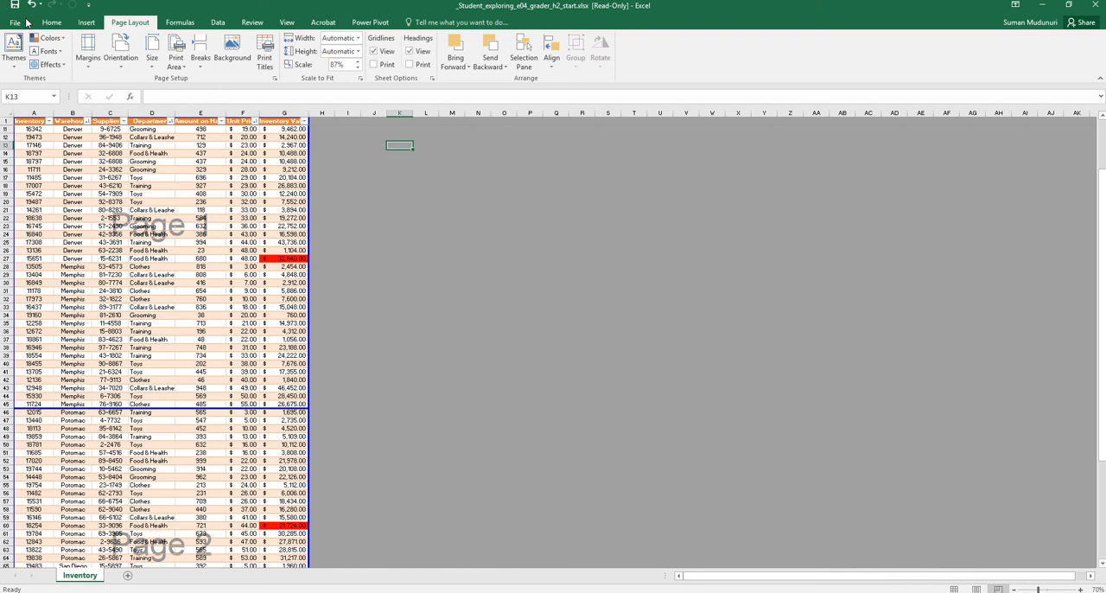
Set row 1 as the print title row repeated at the top of every printed page
left_click(266, 62)
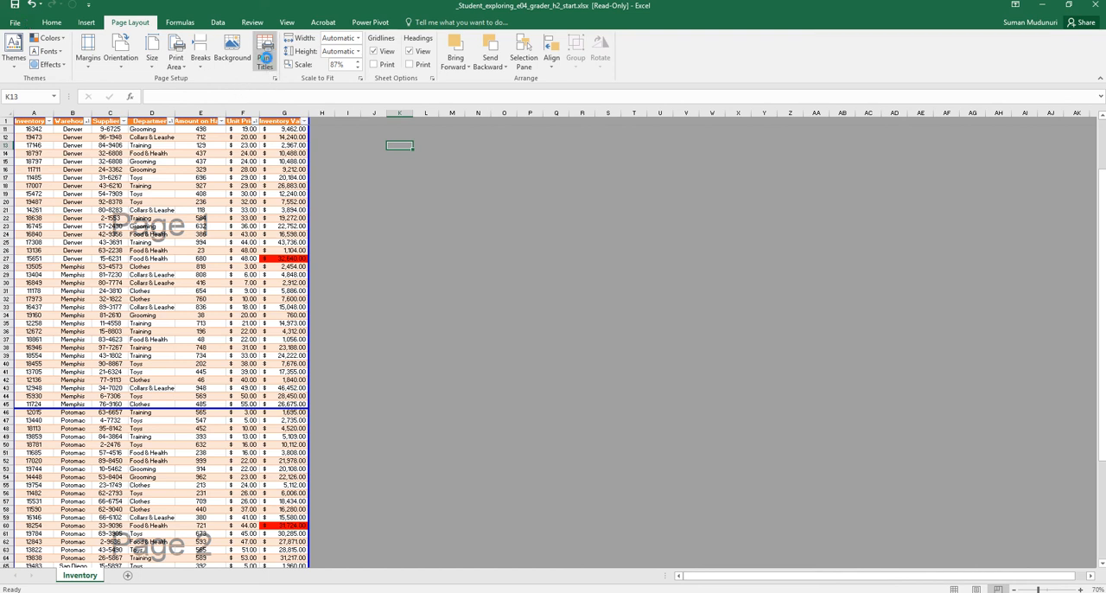
left_click(634, 118)
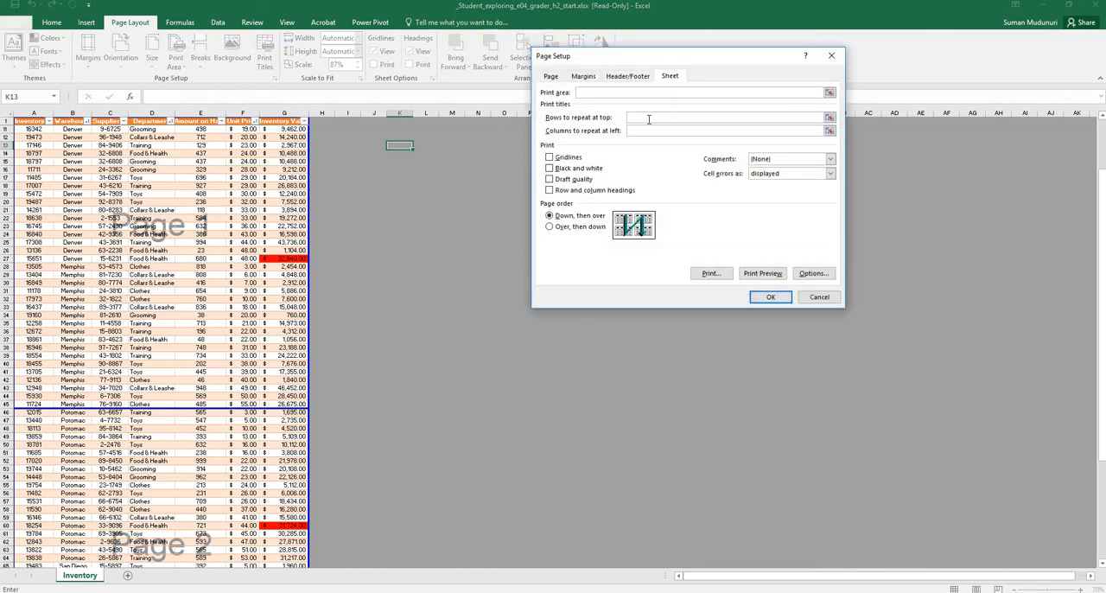
left_click(645, 130)
left_click(620, 93)
left_click(718, 118)
left_click(829, 117)
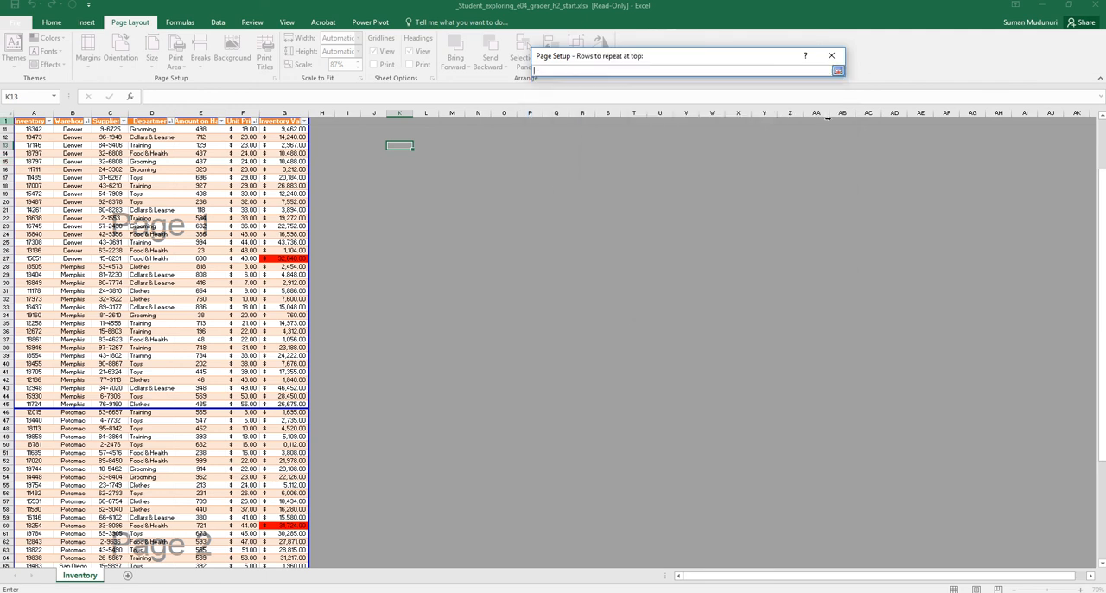
left_click(6, 121)
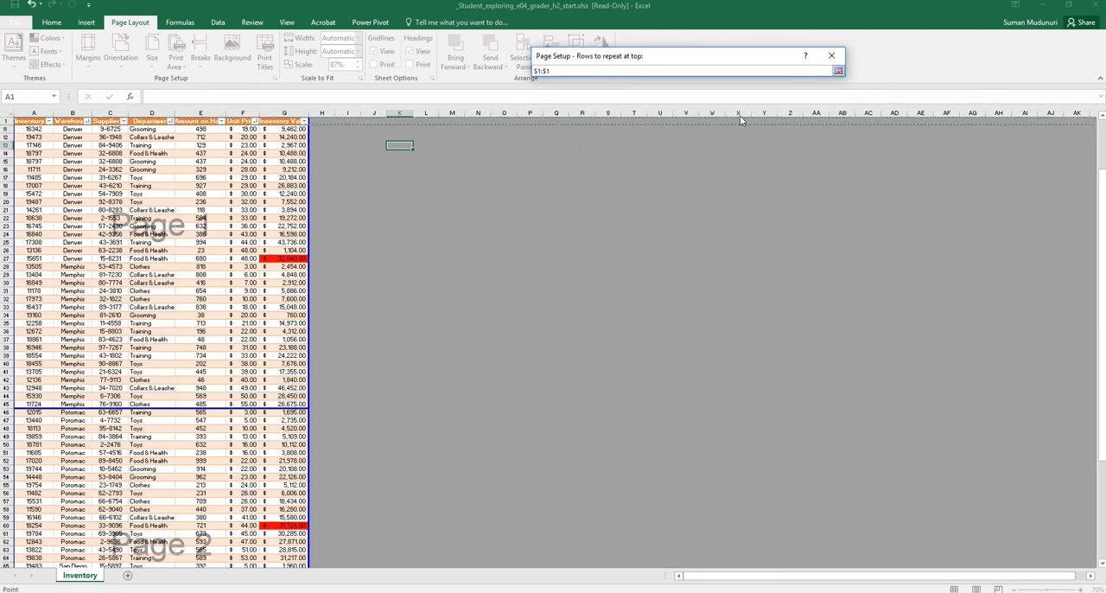
left_click(837, 74)
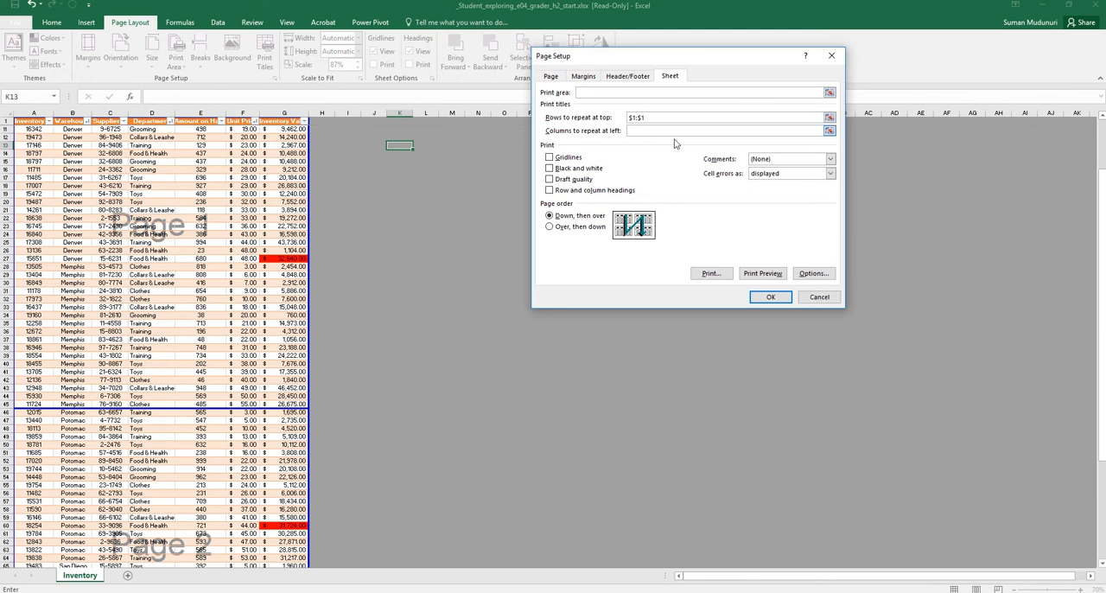
Check both pages in the print preview for the repeated column headings, and return to the worksheet
left_click(763, 274)
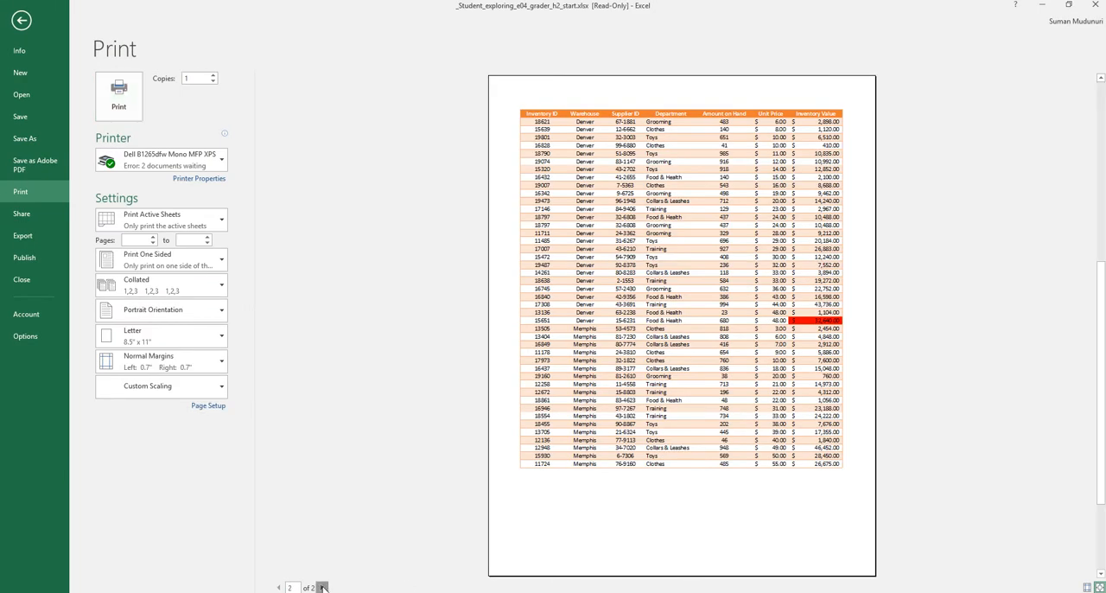
left_click(322, 588)
left_click(22, 21)
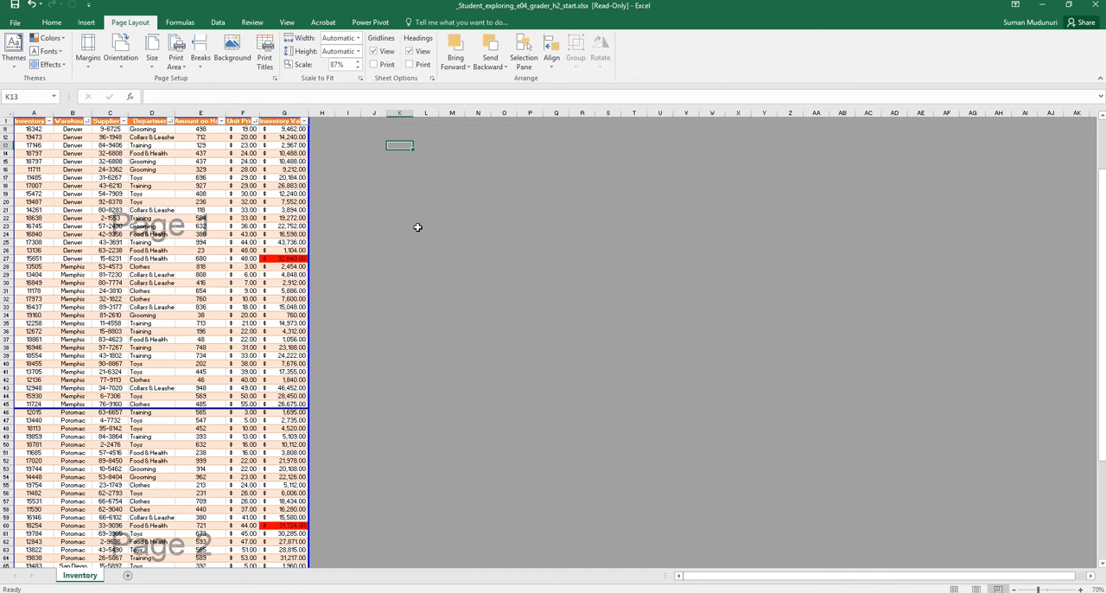
Return the worksheet to Normal view and start header and footer editing, accepting the unfreezing of the panes
left_click(287, 23)
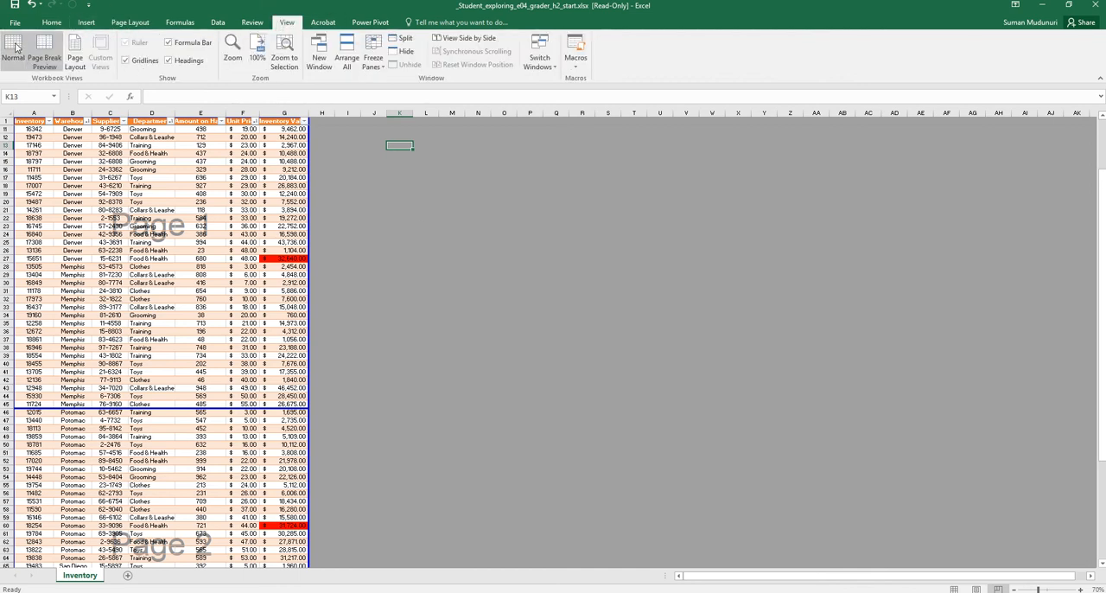
left_click(14, 49)
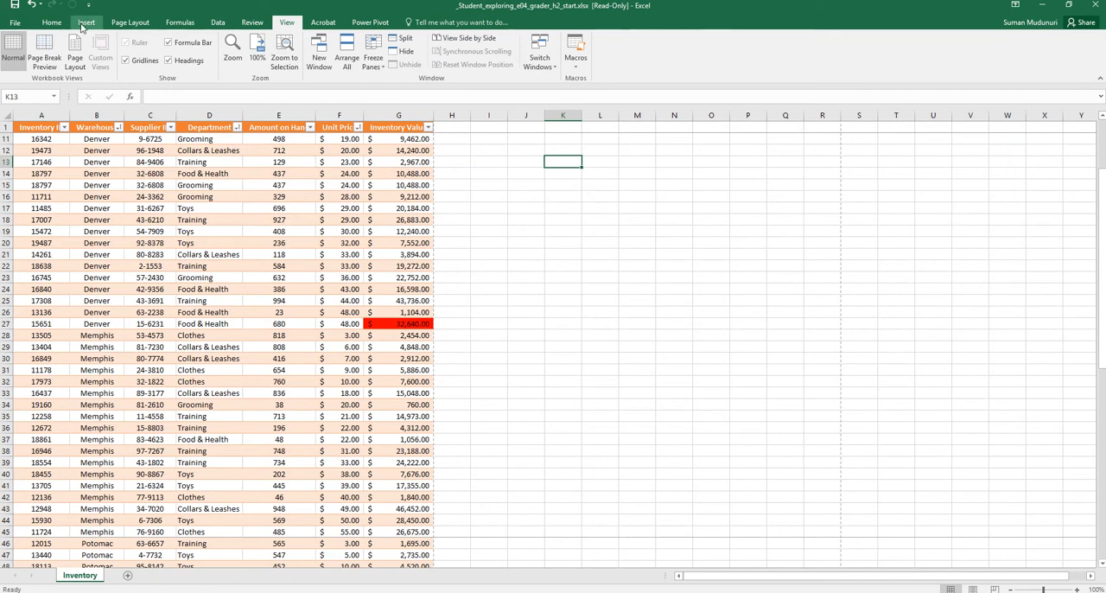
left_click(85, 24)
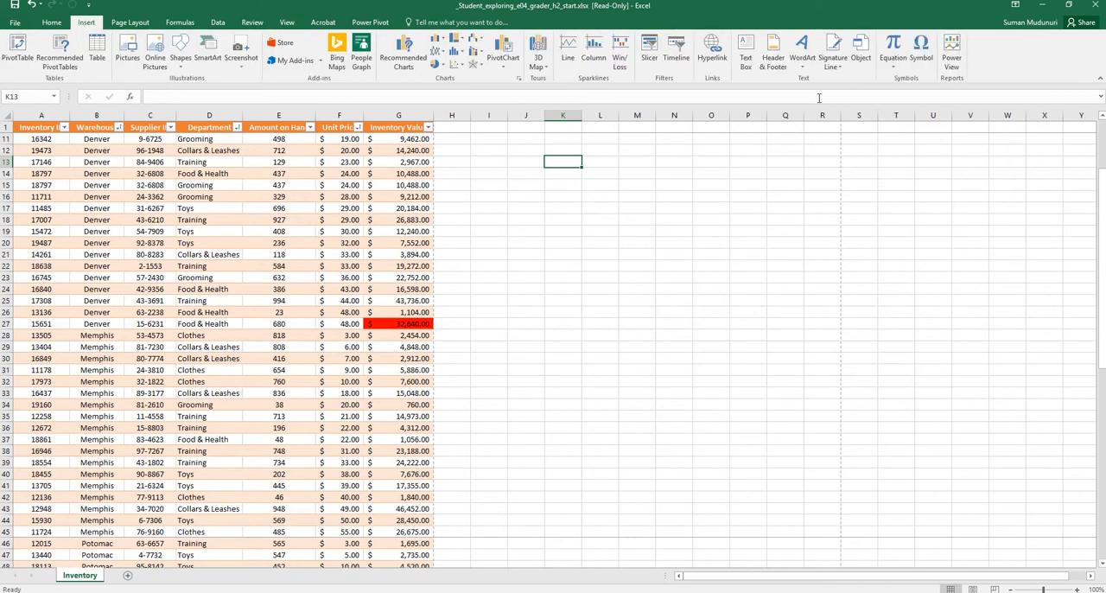
left_click(775, 59)
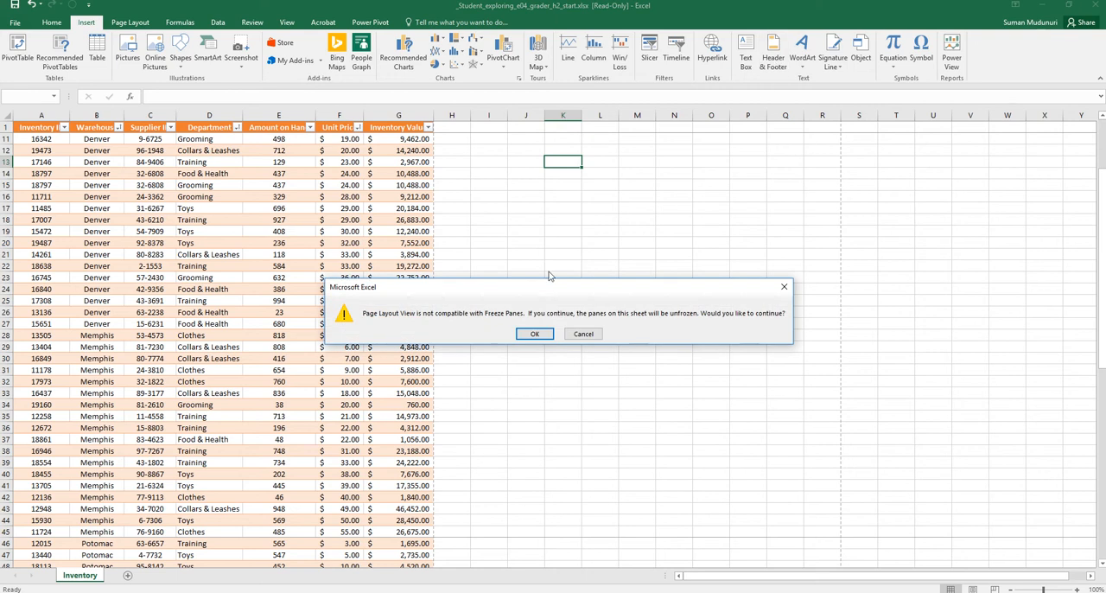
left_click(533, 335)
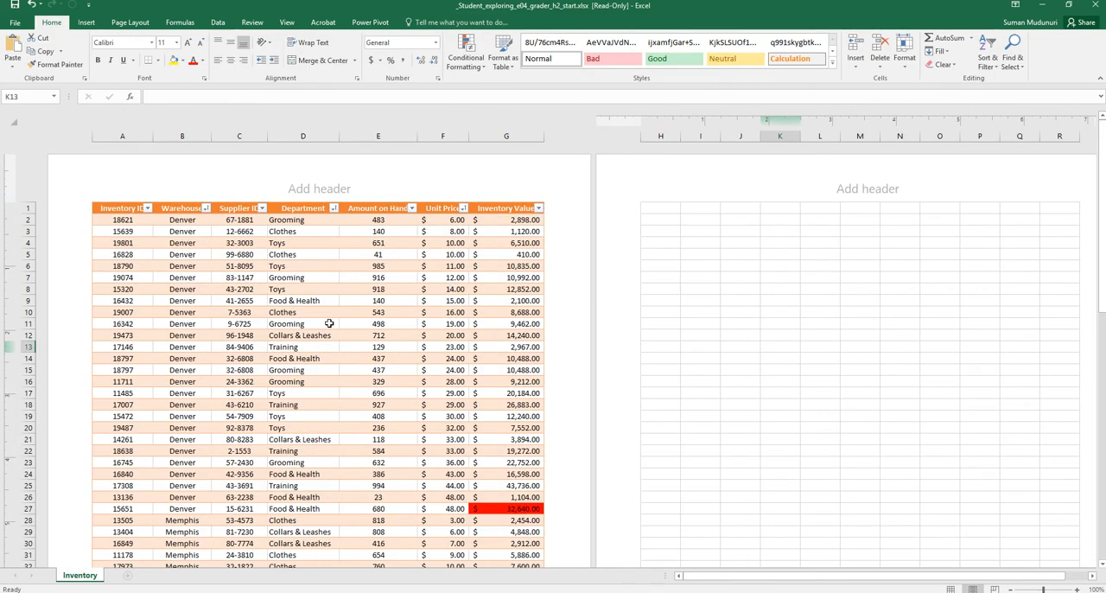
Enter YOUR NAME in the left section of the first page's footer
scroll(328, 322, "down", 6)
scroll(274, 284, "up", 5)
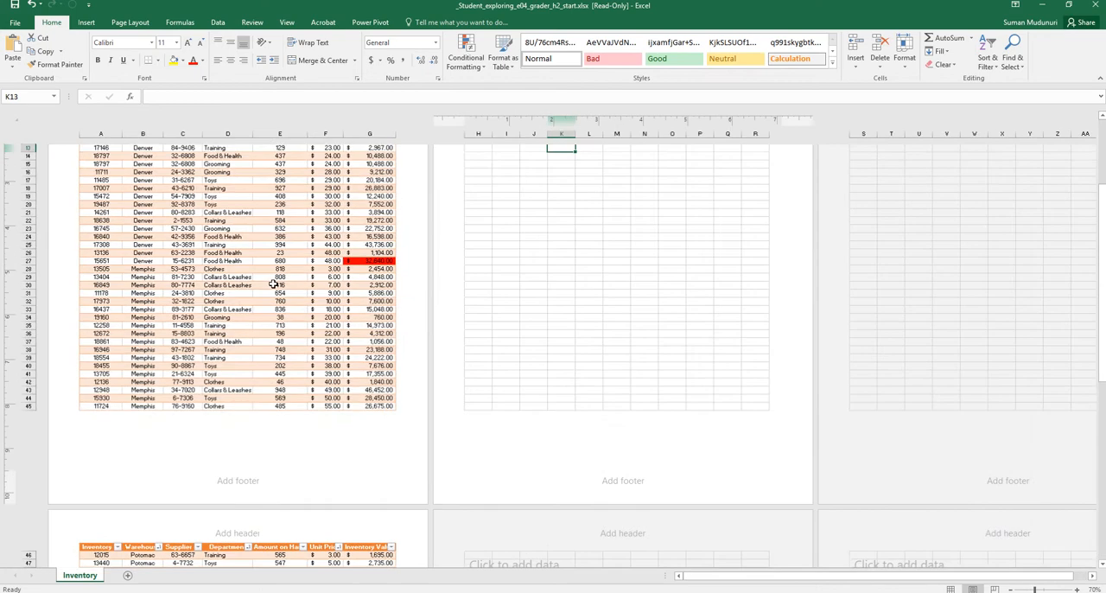
scroll(212, 285, "up", 4)
scroll(217, 282, "down", 14)
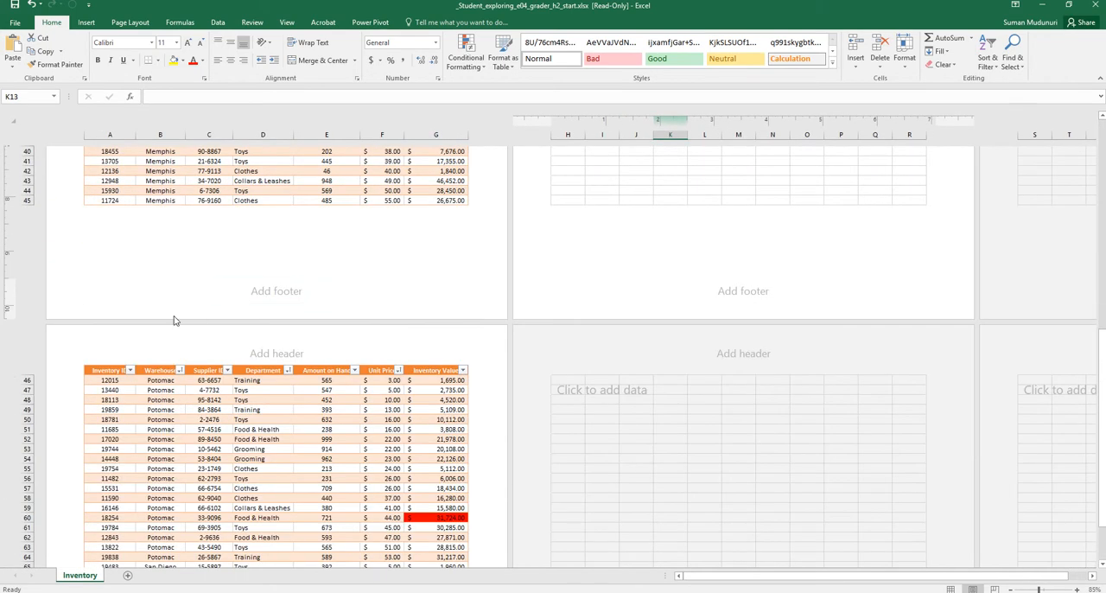
left_click(273, 294)
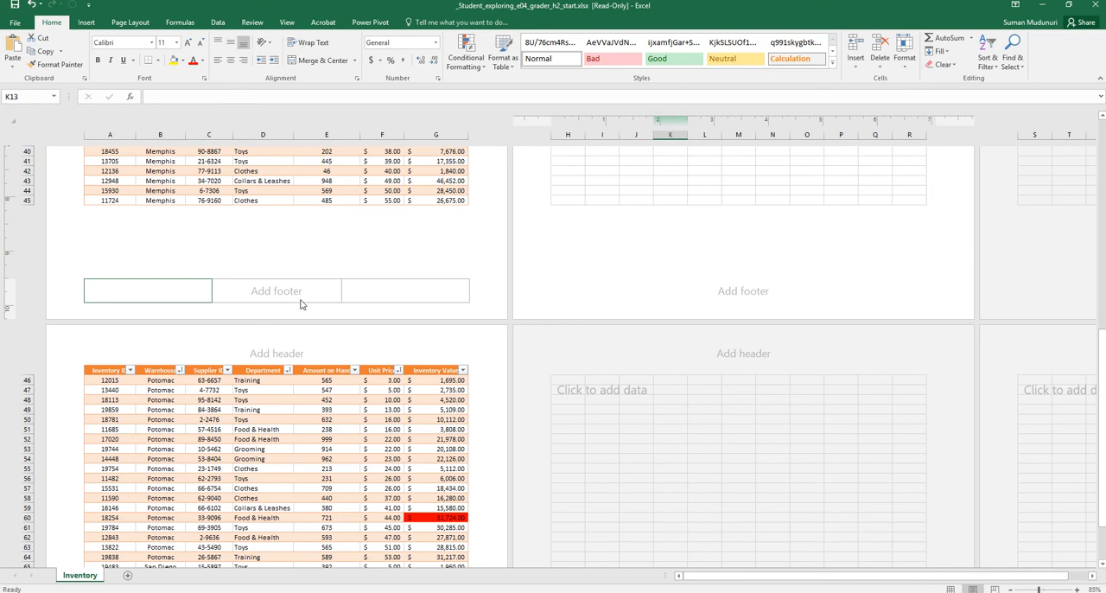
left_click(144, 288)
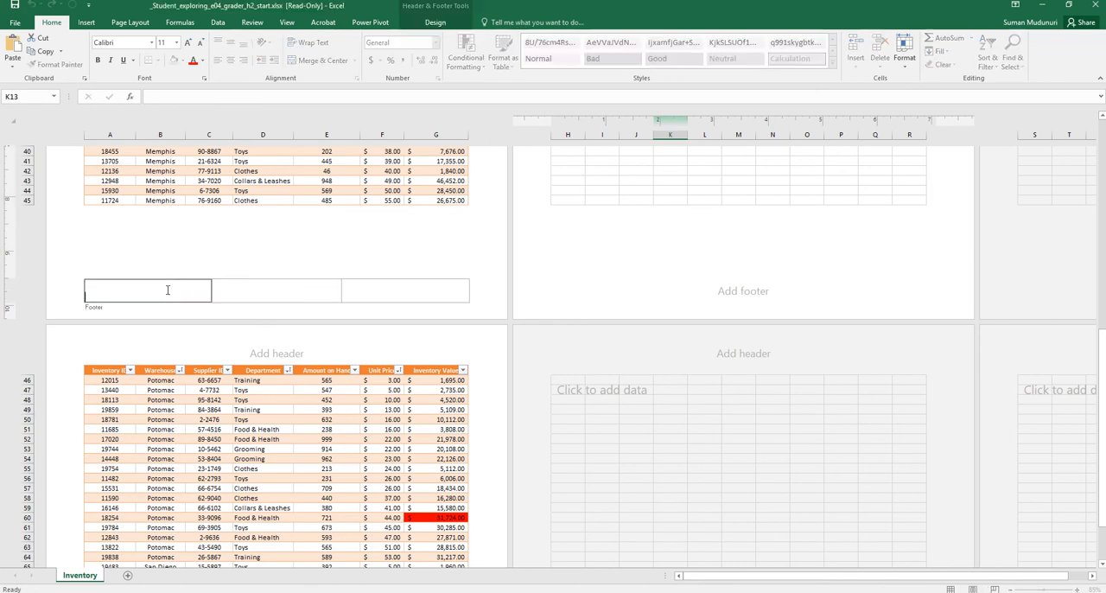
left_click(299, 298)
left_click(389, 287)
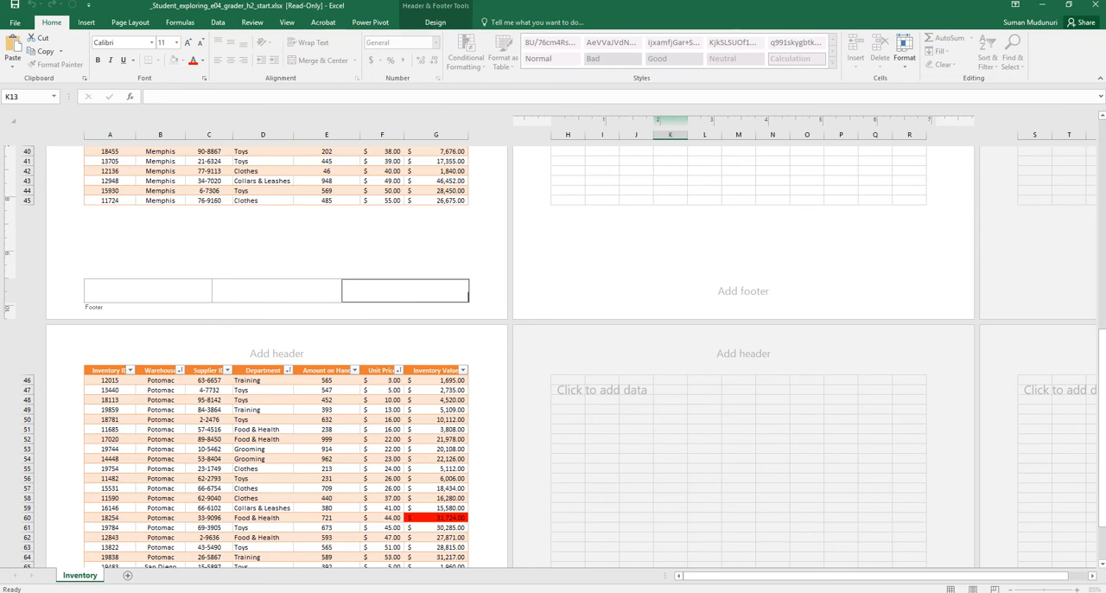
left_click(129, 294)
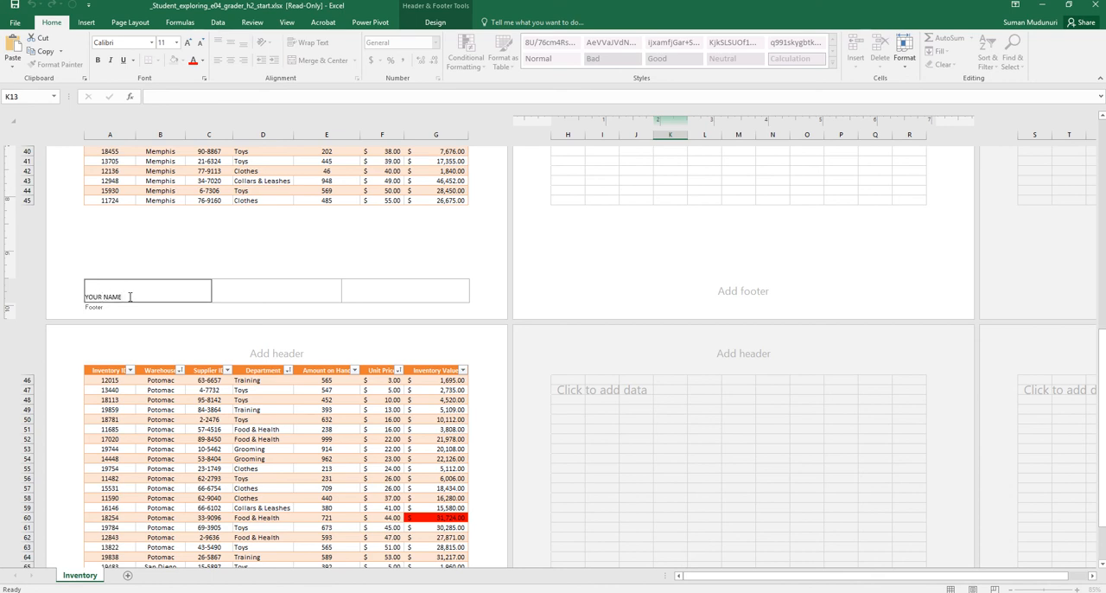
Insert the sheet name code in the footer's center section and the file name code in its right section, and leave the footer
left_click(270, 295)
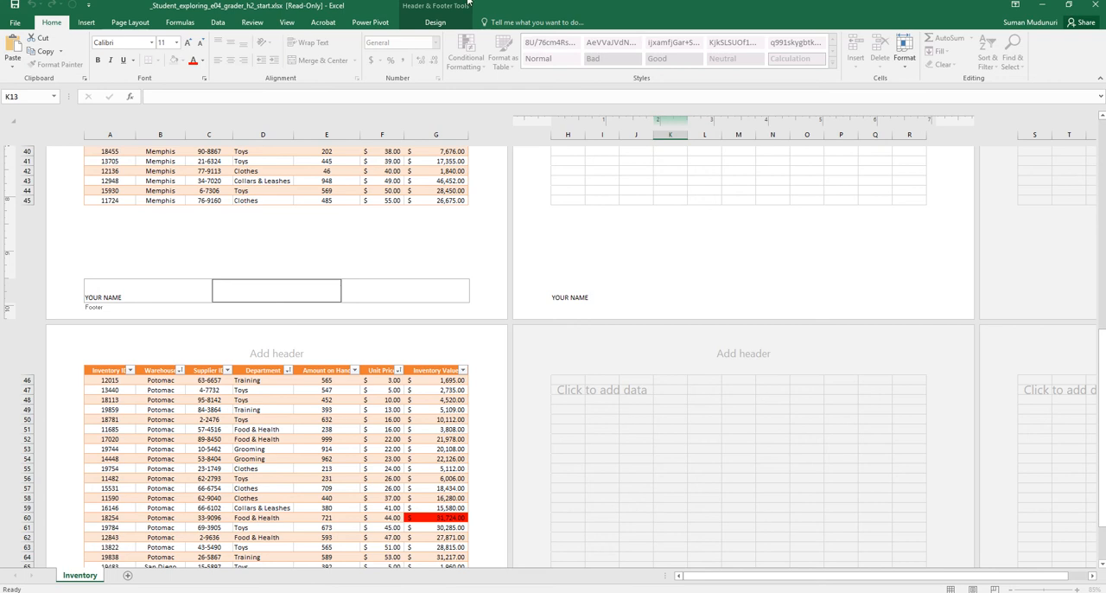
left_click(434, 23)
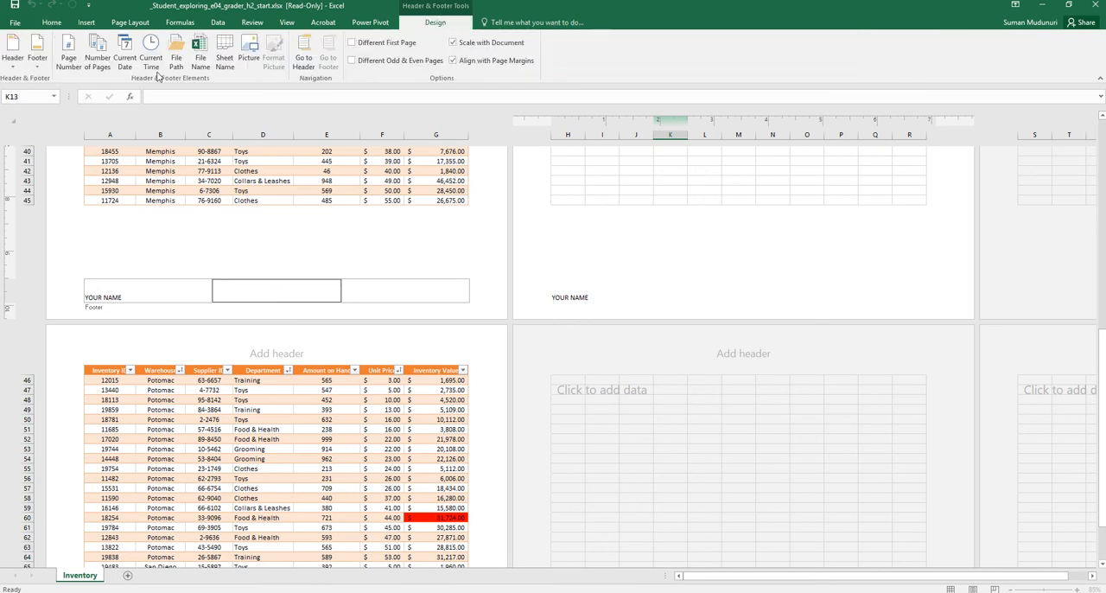
left_click(222, 60)
left_click(367, 289)
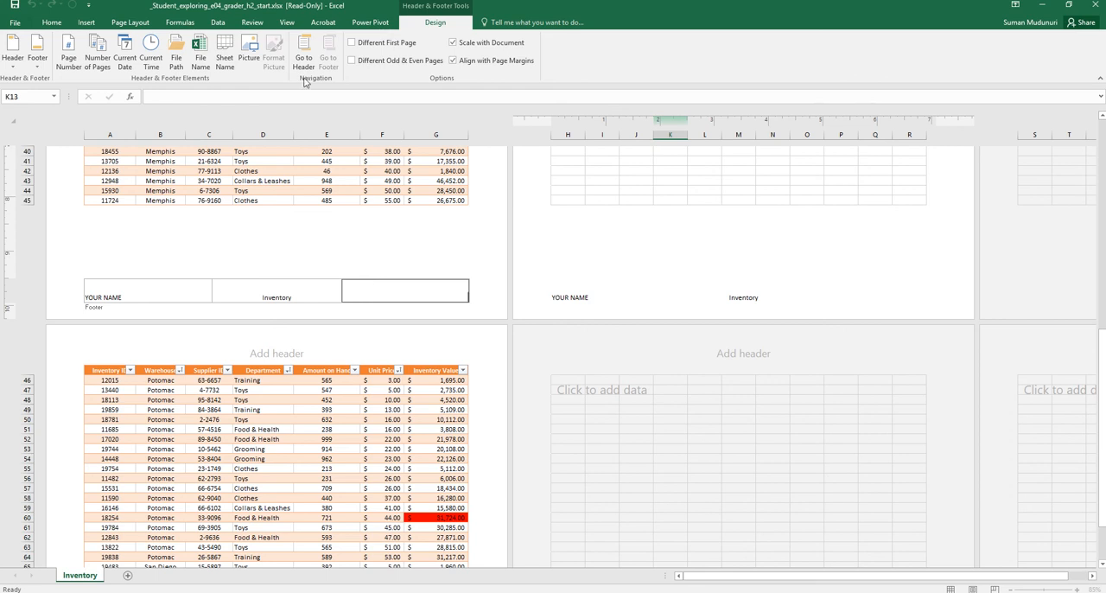
left_click(202, 69)
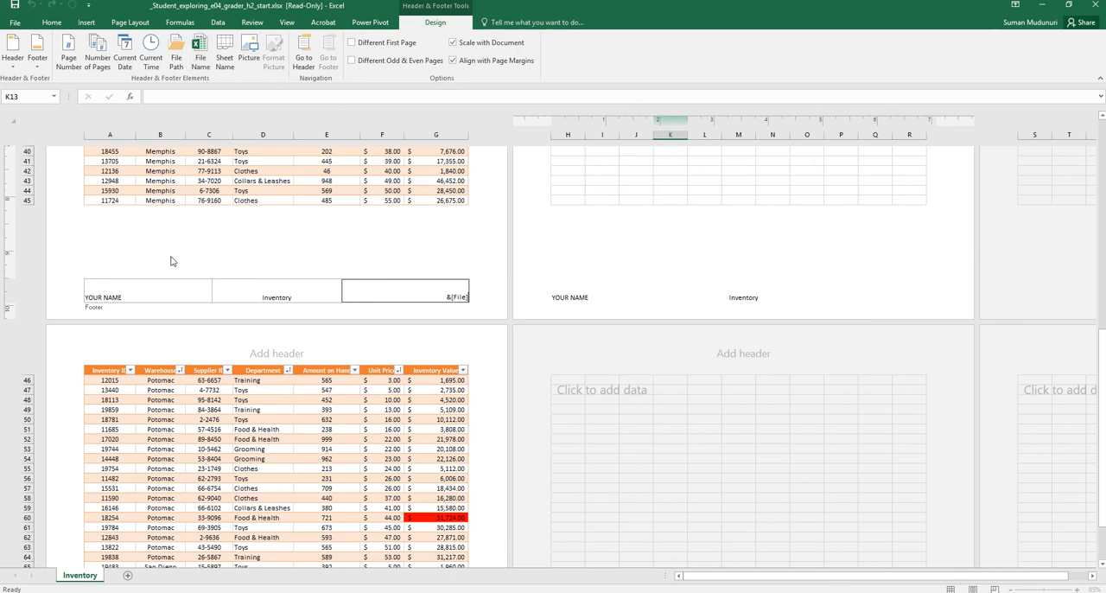
left_click(288, 23)
left_click(587, 244)
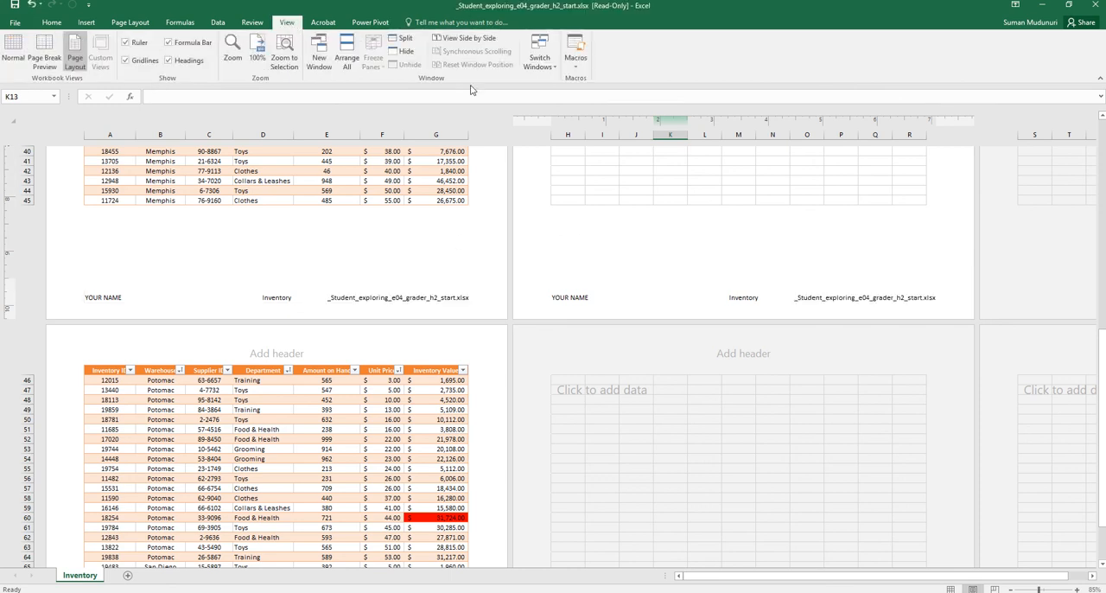
left_click(327, 190)
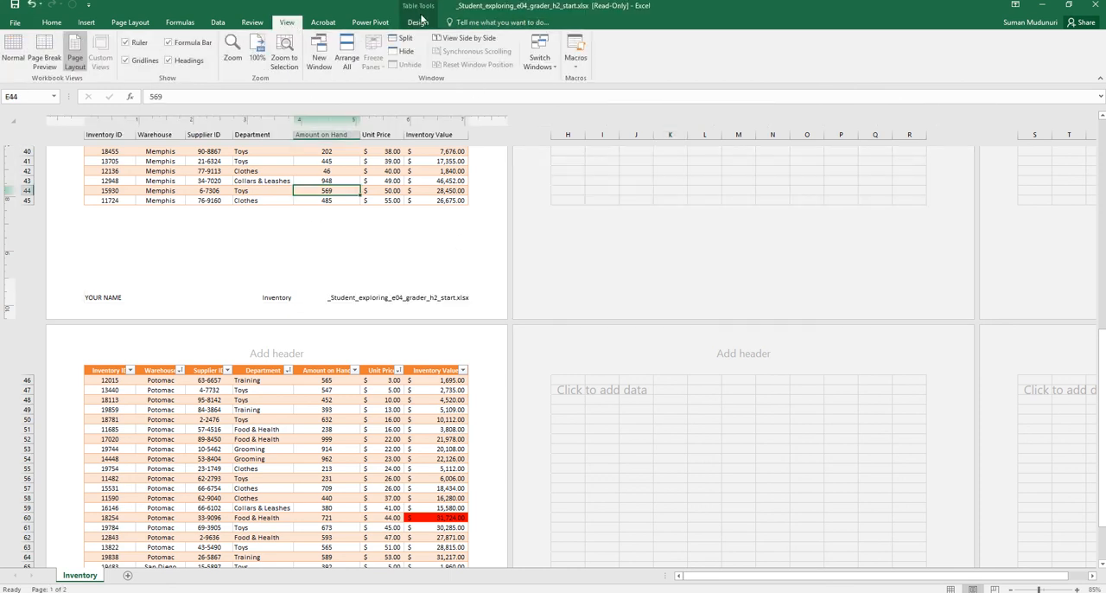
left_click(417, 22)
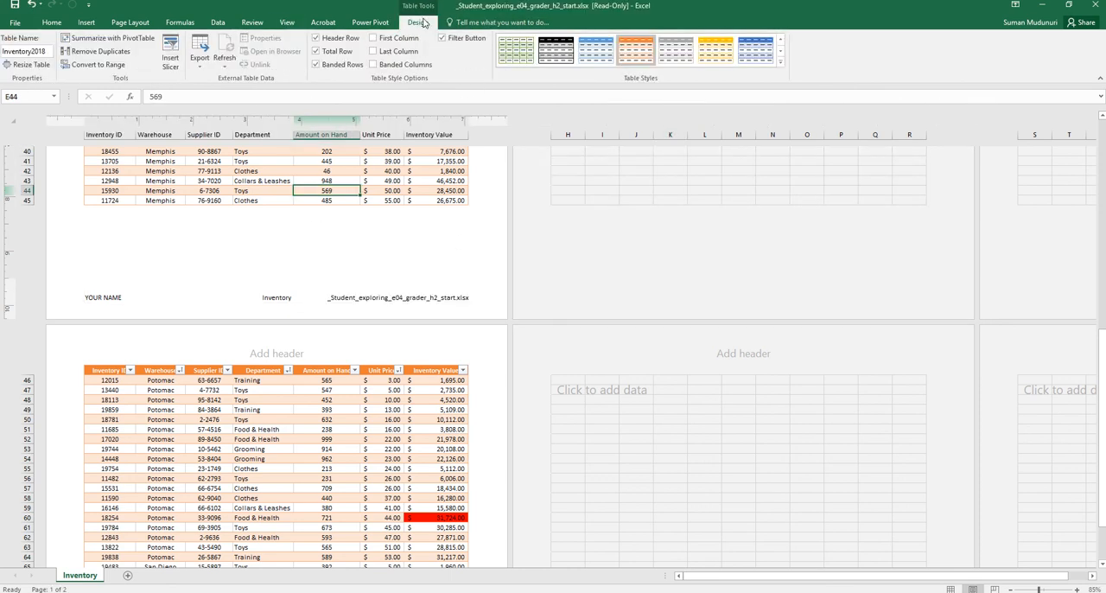
left_click(93, 26)
left_click(388, 171)
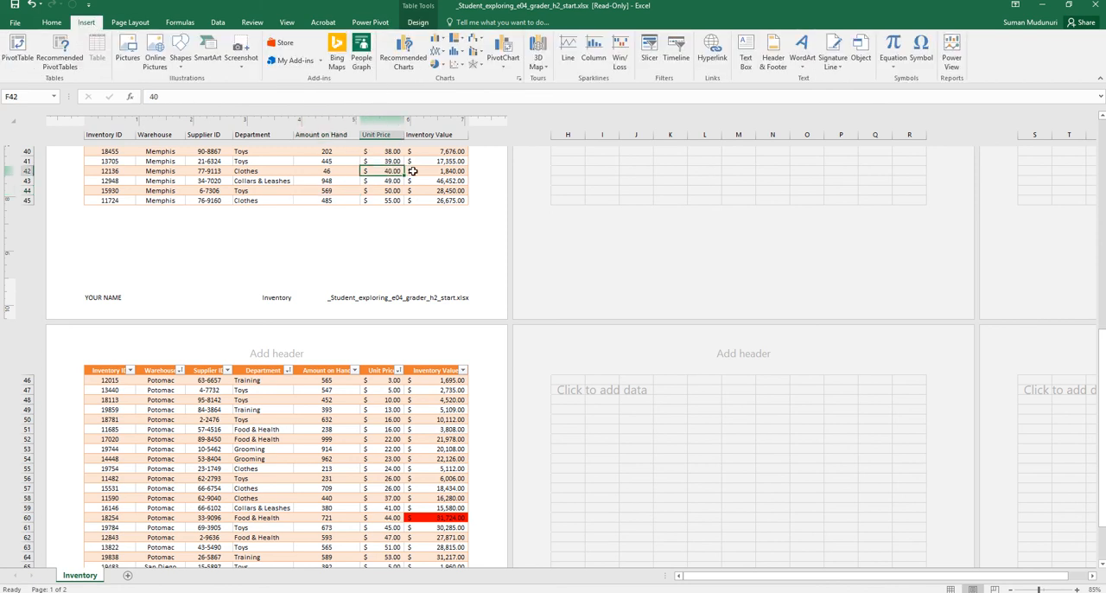
Return the worksheet to Normal view and switch to Page Break Preview to check the page breaks from the first row
left_click(286, 23)
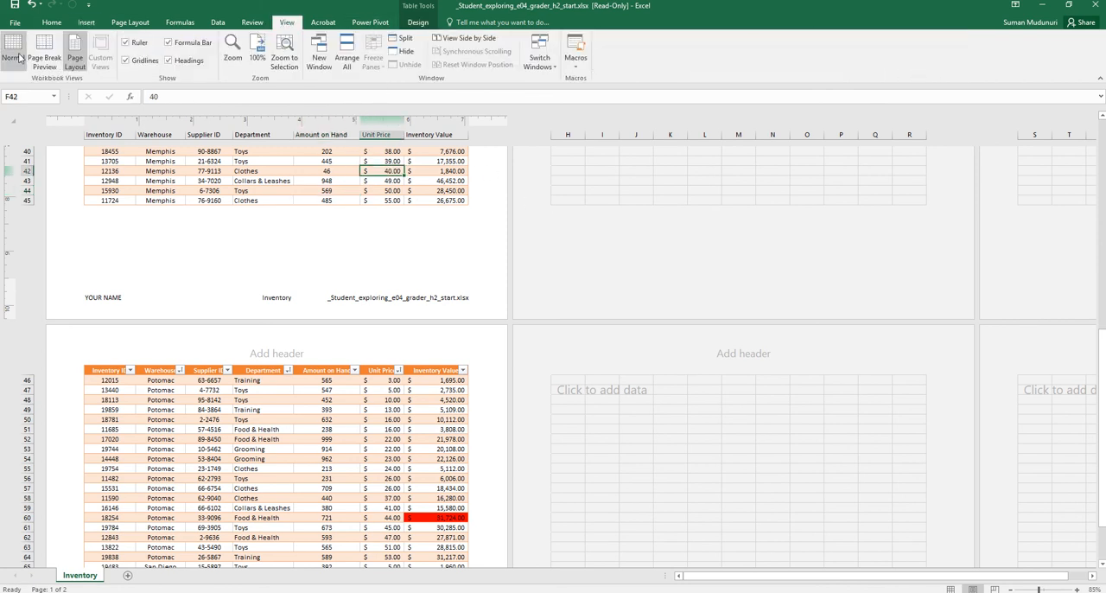
left_click(14, 55)
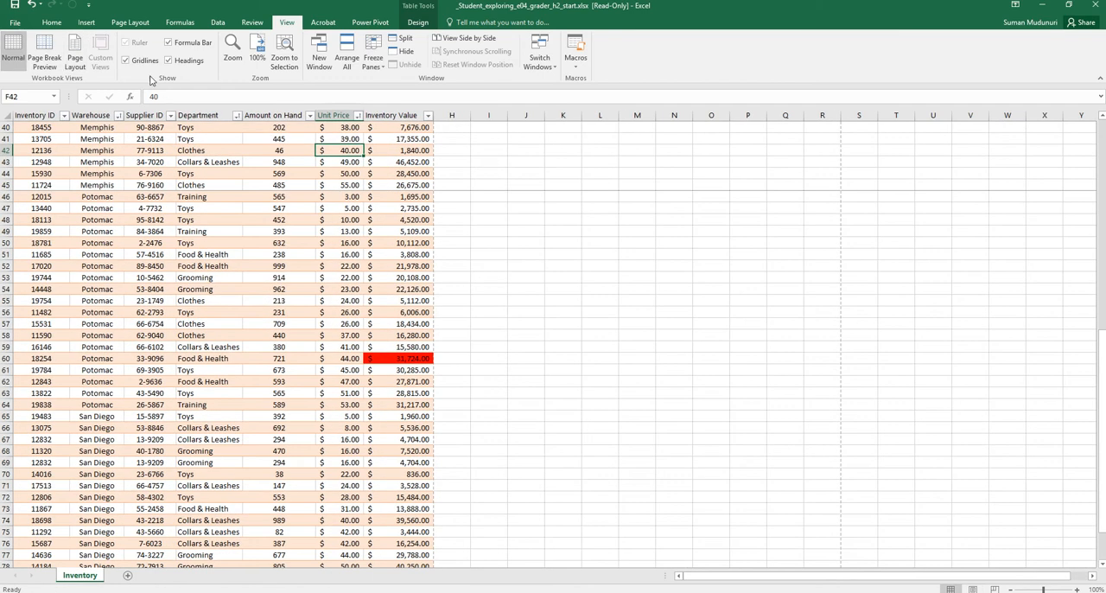
left_click(44, 52)
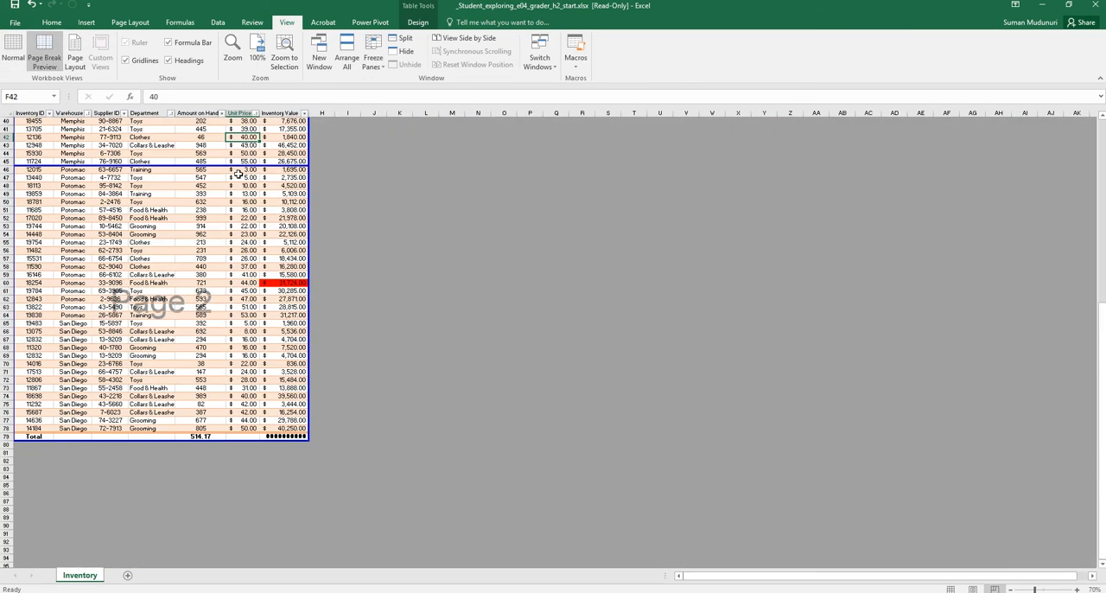
scroll(327, 342, "up", 13)
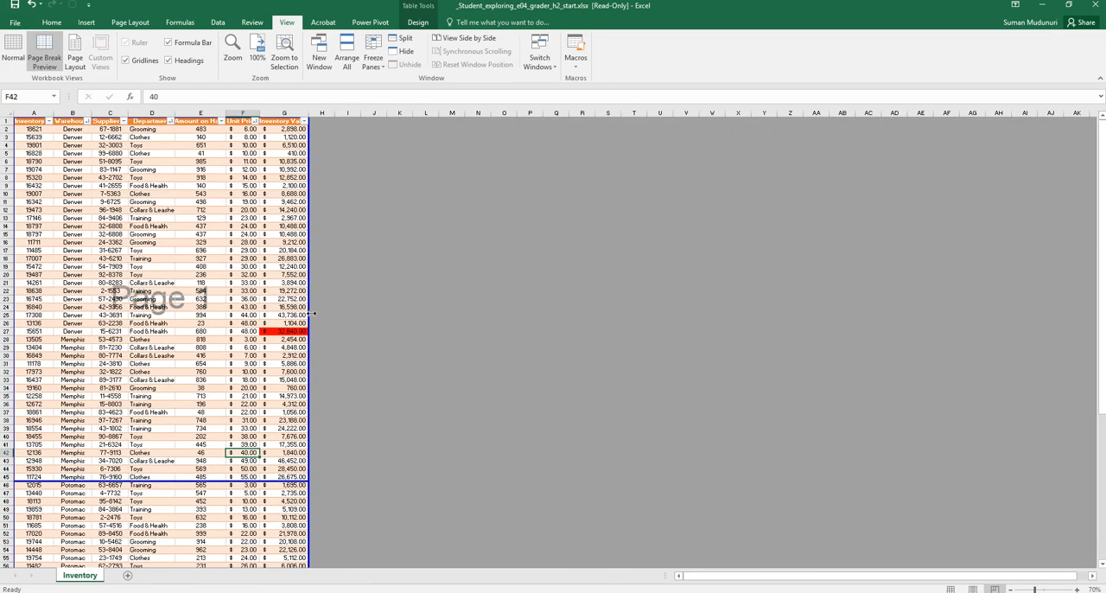